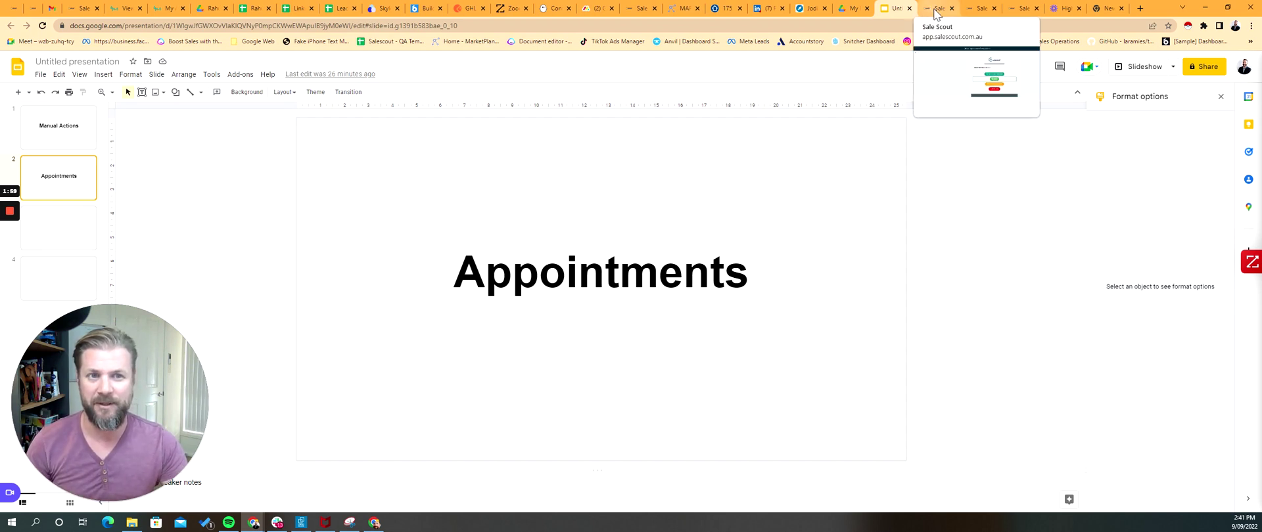
- Switch to Sale Scout and view the status options of the first entry in the calendar appointments list
{"action": "left_click", "coordinate": [979, 9]}
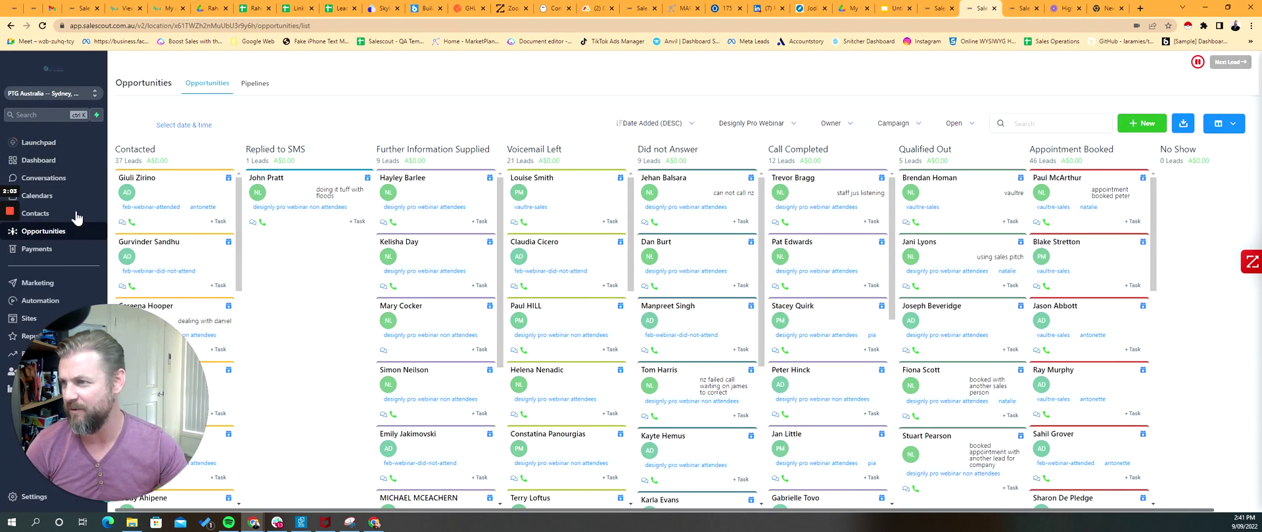
{"action": "left_click", "coordinate": [36, 195]}
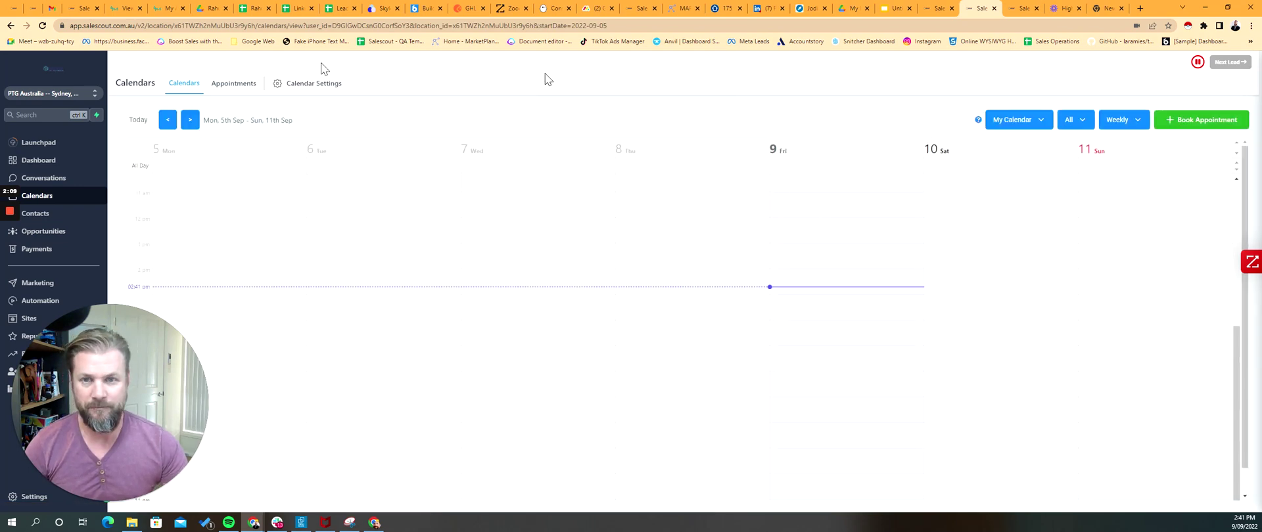
{"action": "left_click", "coordinate": [235, 90]}
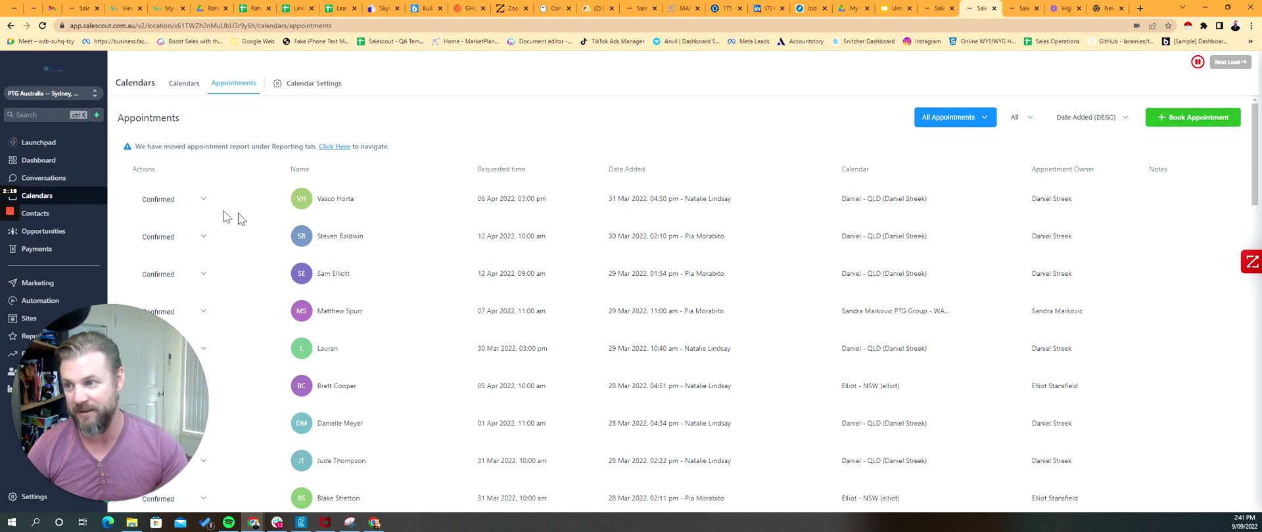
{"action": "left_click", "coordinate": [203, 199]}
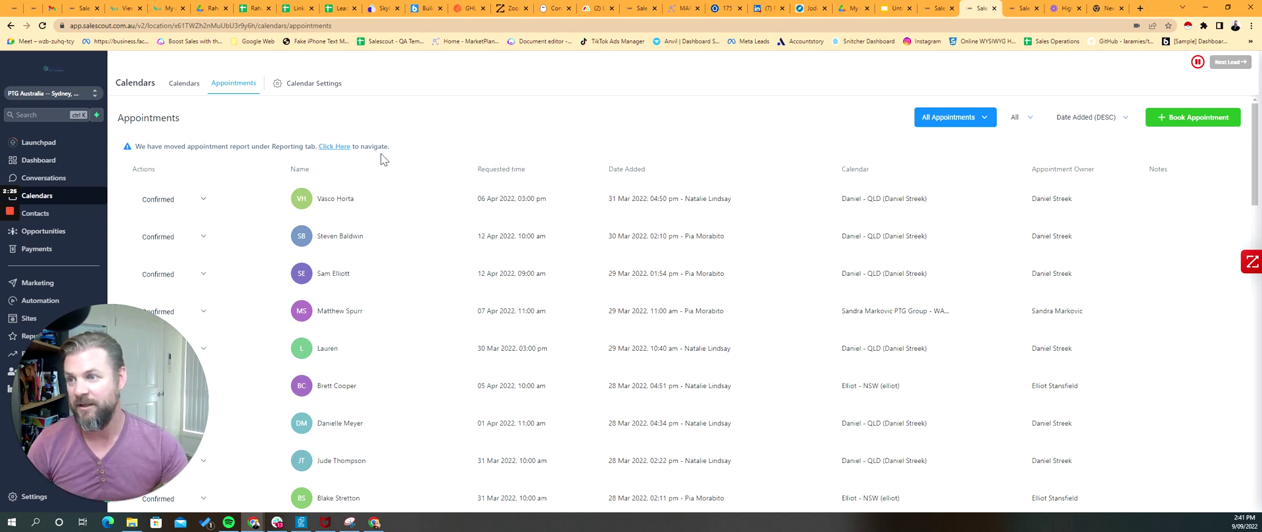
- Go to Calendar Settings and open the Confirmation options of the QLD calendar for editing
{"action": "left_click", "coordinate": [184, 92]}
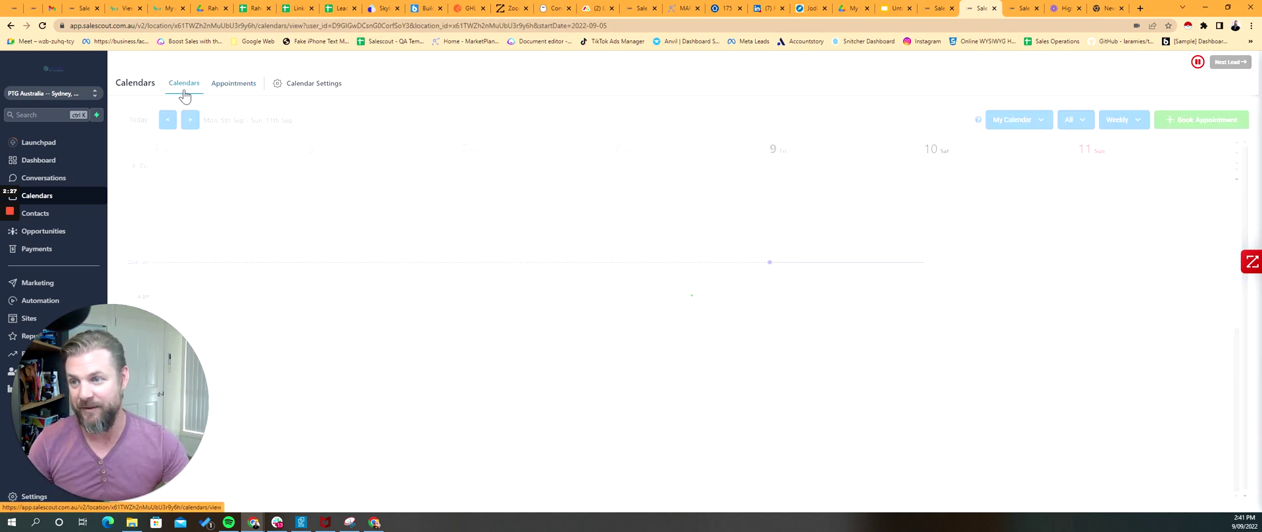
{"action": "left_click", "coordinate": [317, 84]}
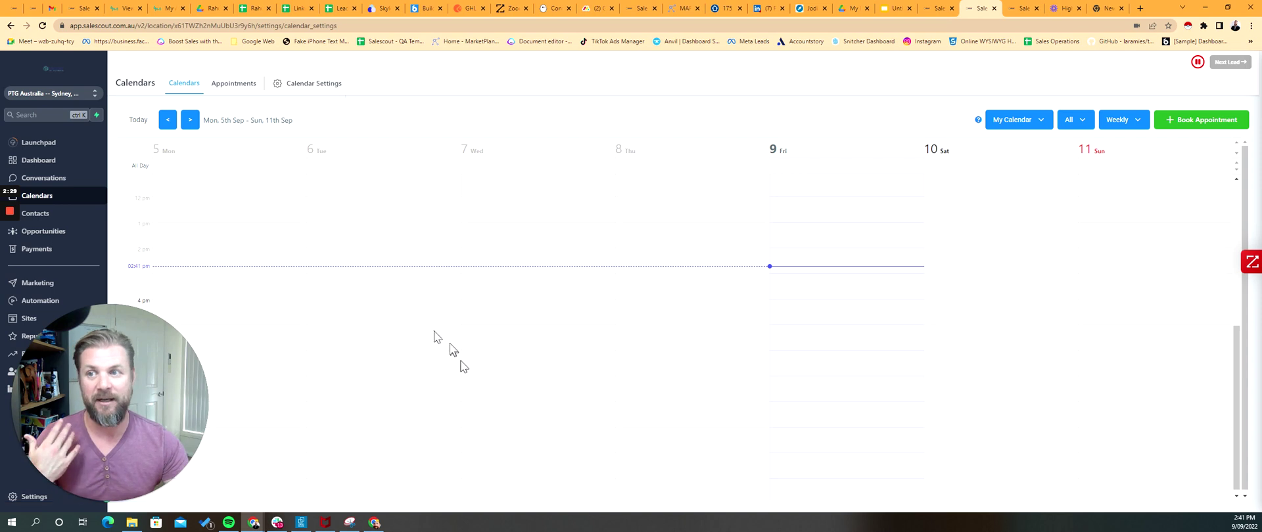
{"action": "left_click_drag", "start_coordinate": [136, 377], "coordinate": [1087, 318]}
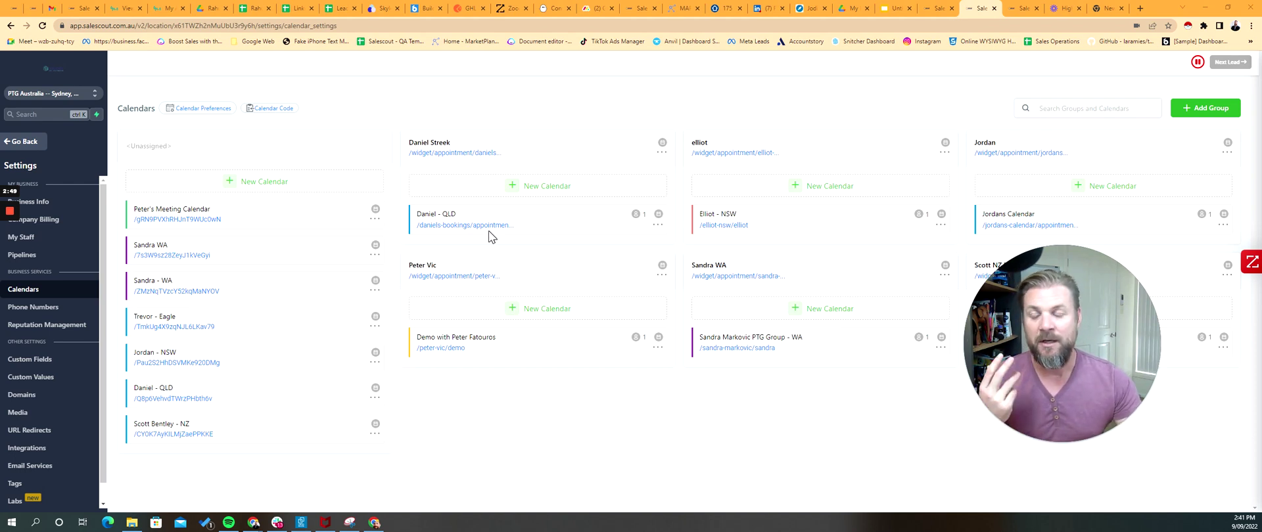
{"action": "left_click", "coordinate": [658, 224]}
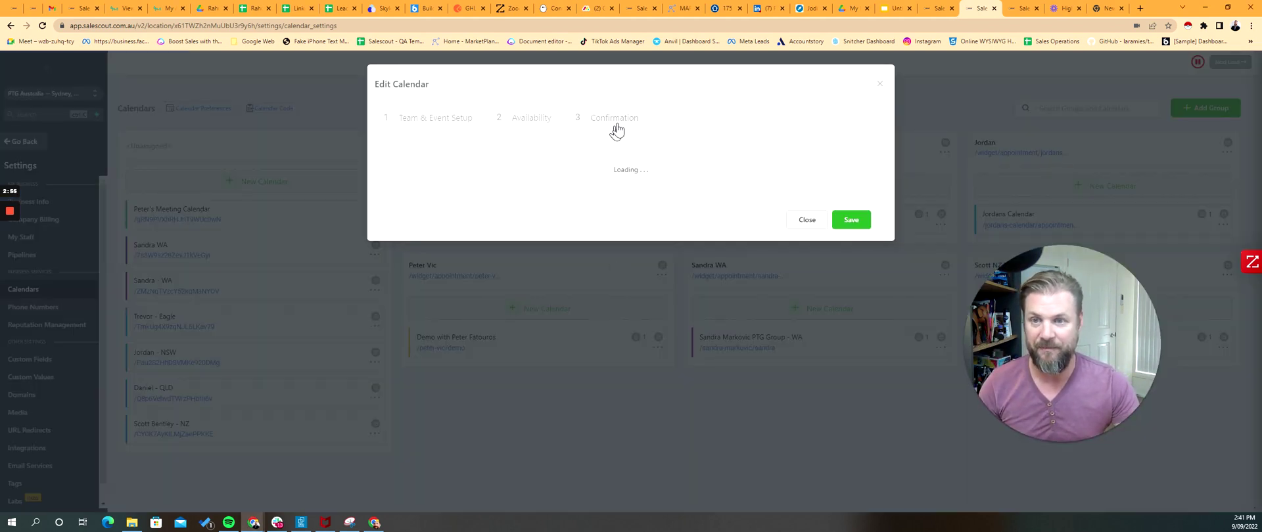
{"action": "left_click", "coordinate": [617, 125]}
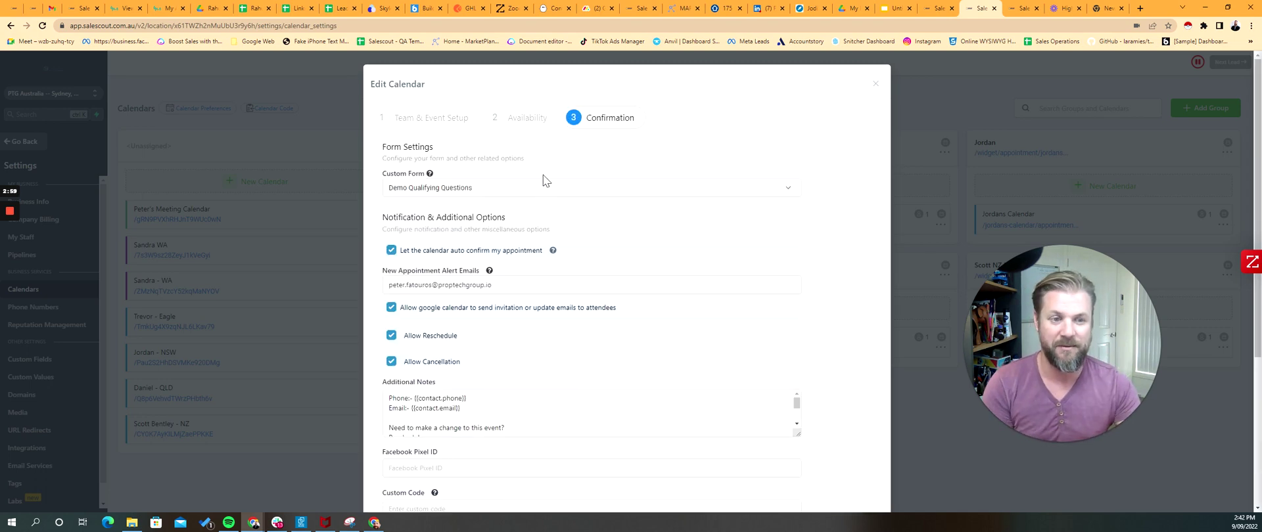
{"action": "scroll", "coordinate": [684, 211], "scroll_direction": "down", "scroll_amount": 1}
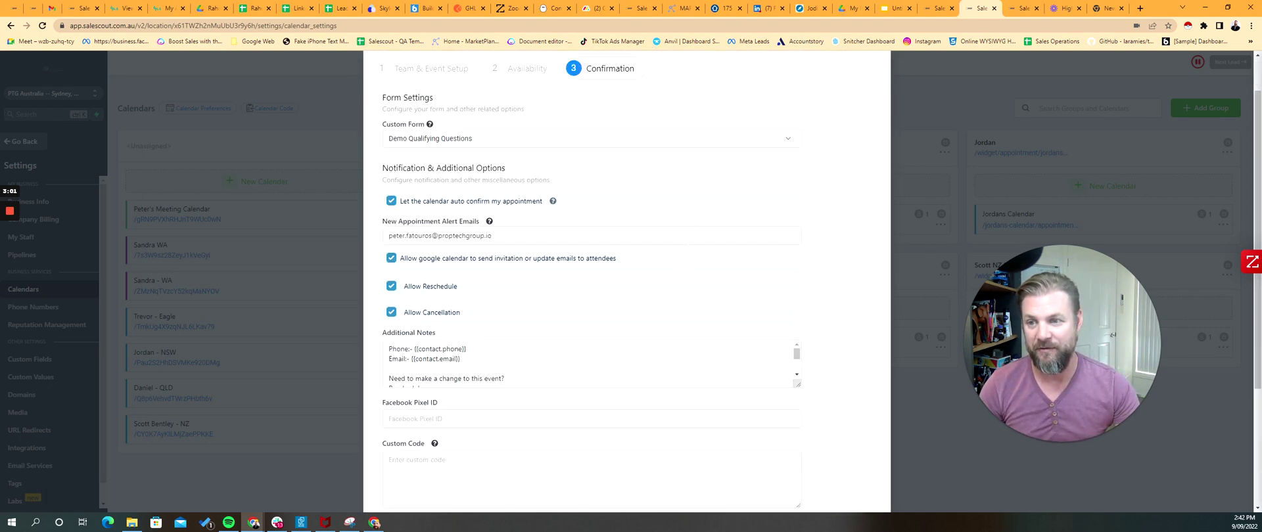
- Review the auto-confirm option and highlight the New Appointment Alert Emails label and its address
{"action": "mouse_move", "coordinate": [553, 202]}
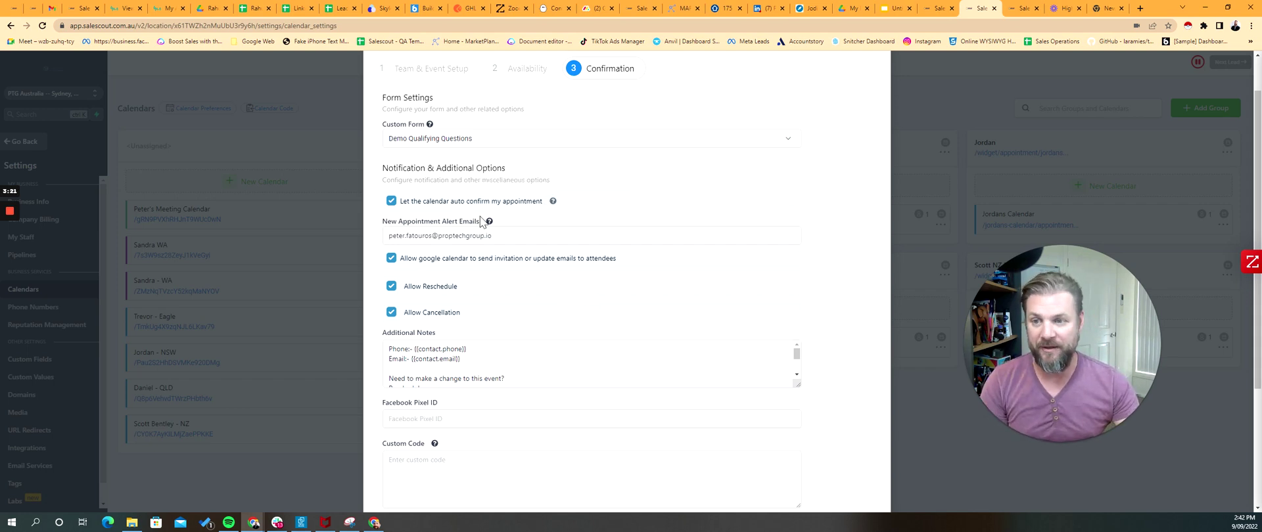
{"action": "left_click_drag", "start_coordinate": [384, 222], "coordinate": [502, 230]}
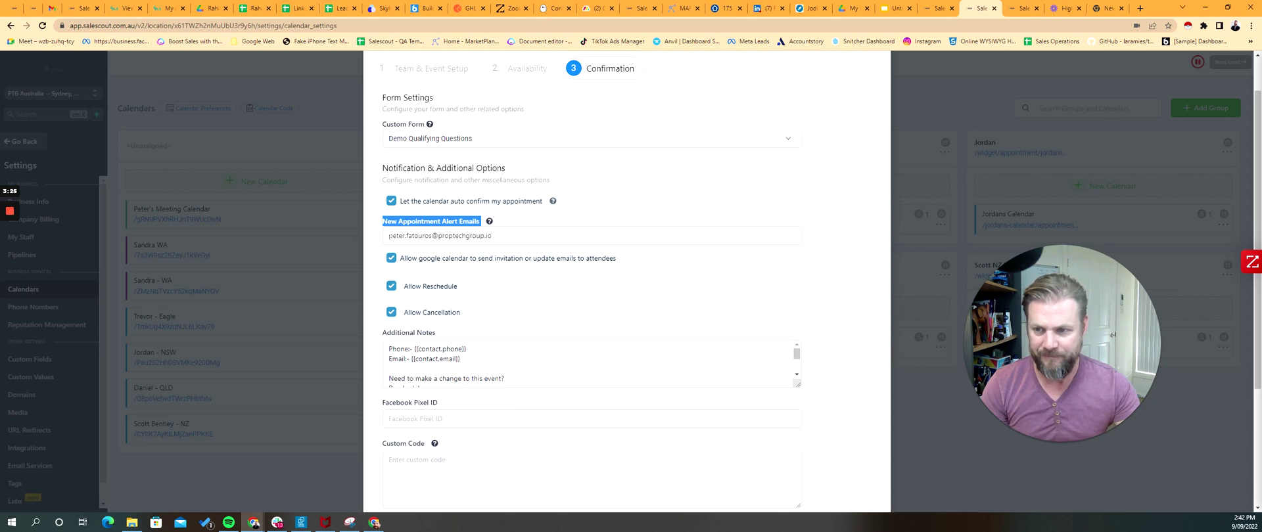
{"action": "left_click_drag", "start_coordinate": [389, 235], "coordinate": [492, 235]}
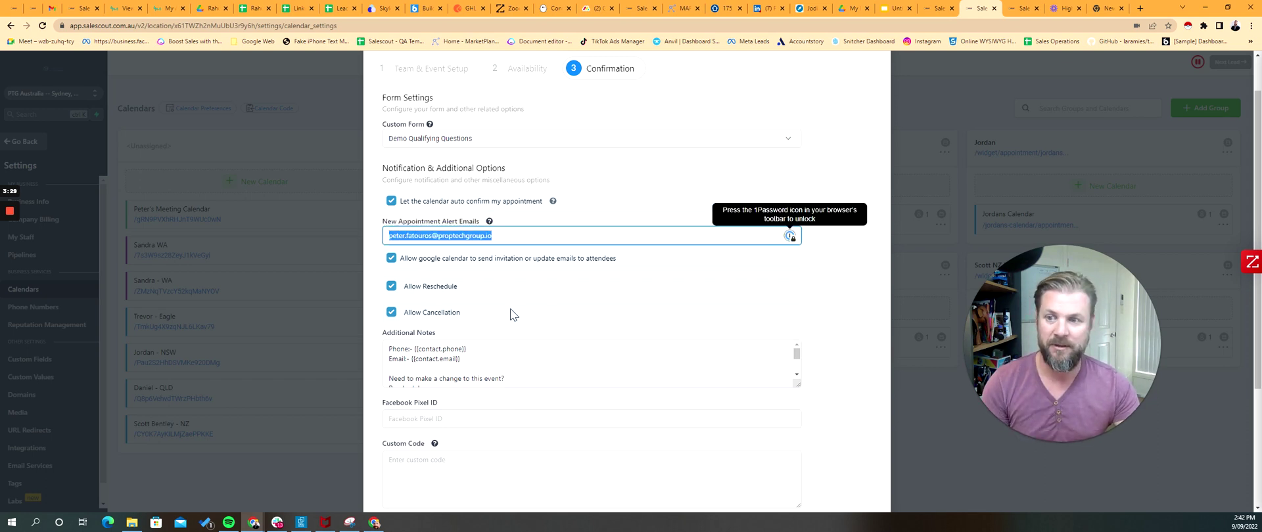
- Switch to Gmail, search for the alert sender's name and open a New Appointment Request email
{"action": "left_click", "coordinate": [51, 11]}
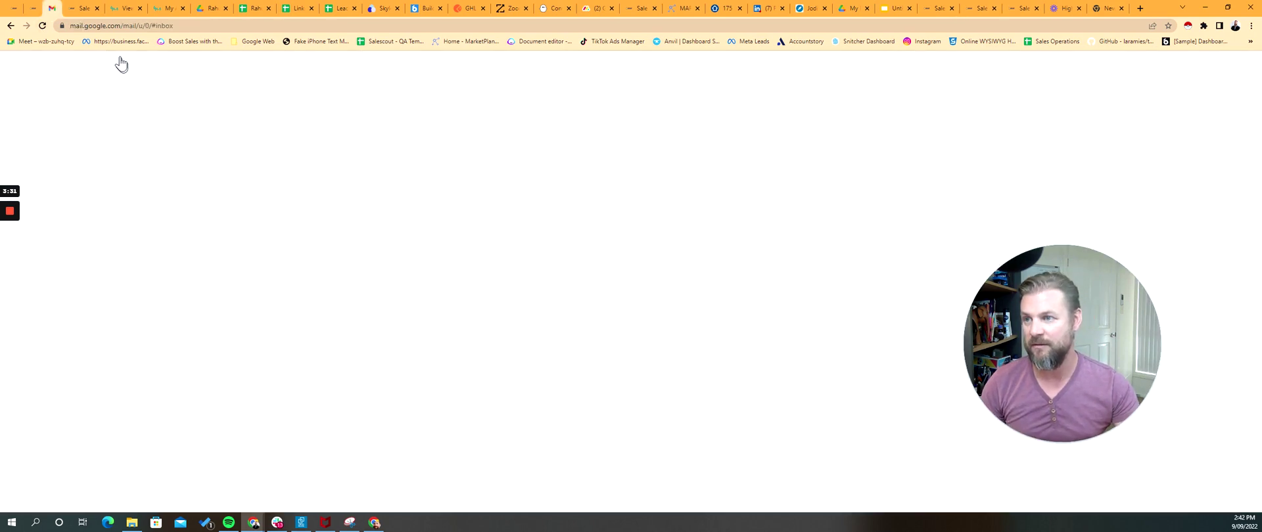
{"action": "key", "text": "slash"}
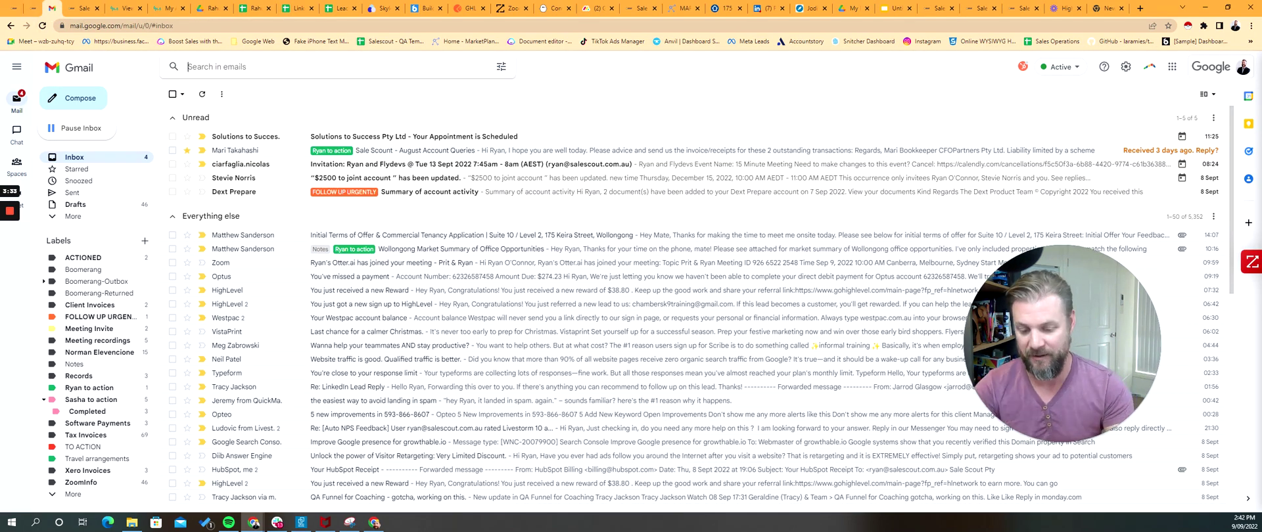
{"action": "type", "text": "piper"}
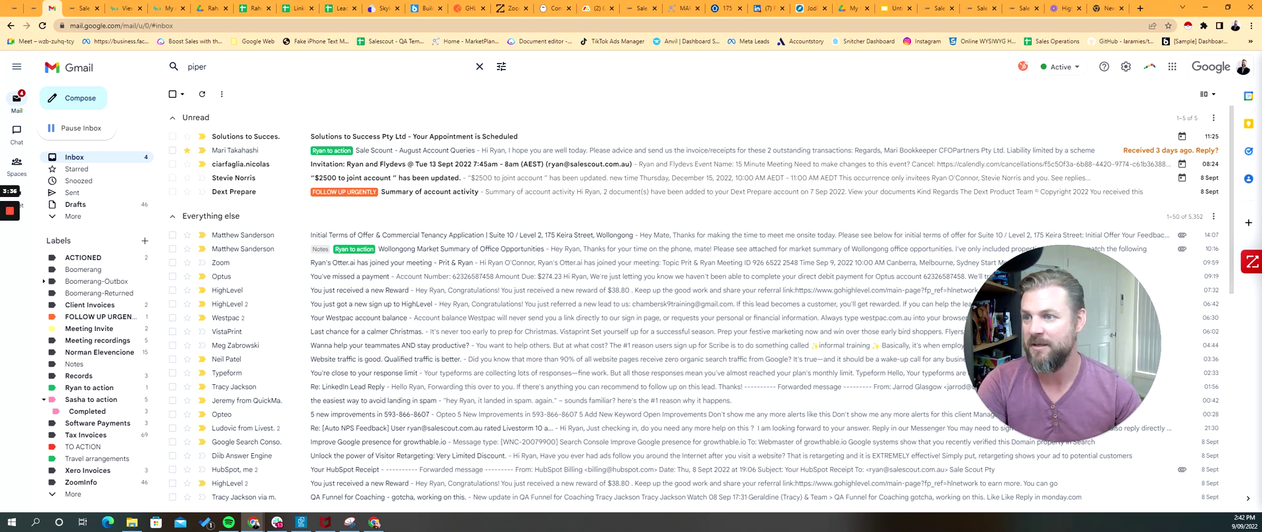
{"action": "key", "text": "Return"}
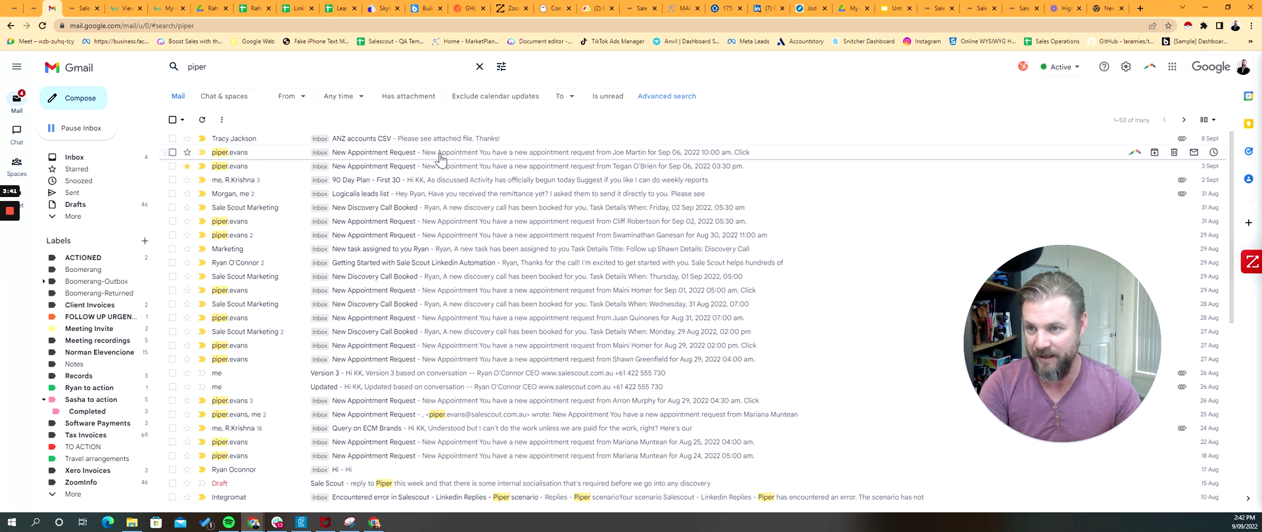
{"action": "left_click", "coordinate": [441, 153]}
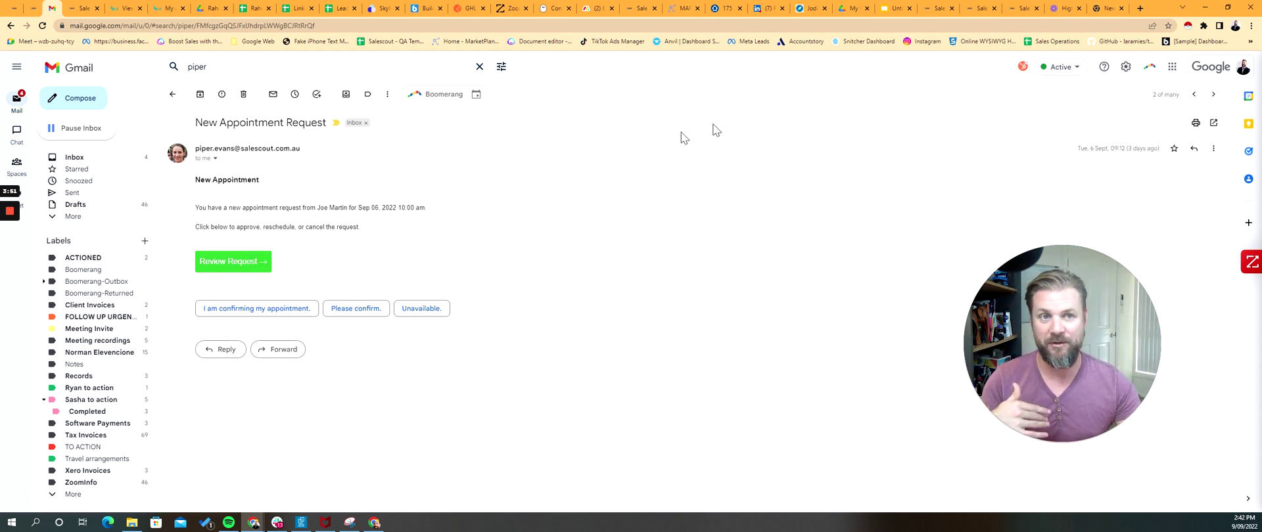
- Return to the Sale Scout calendar settings and close the calendar editor without saving
{"action": "left_click", "coordinate": [931, 9]}
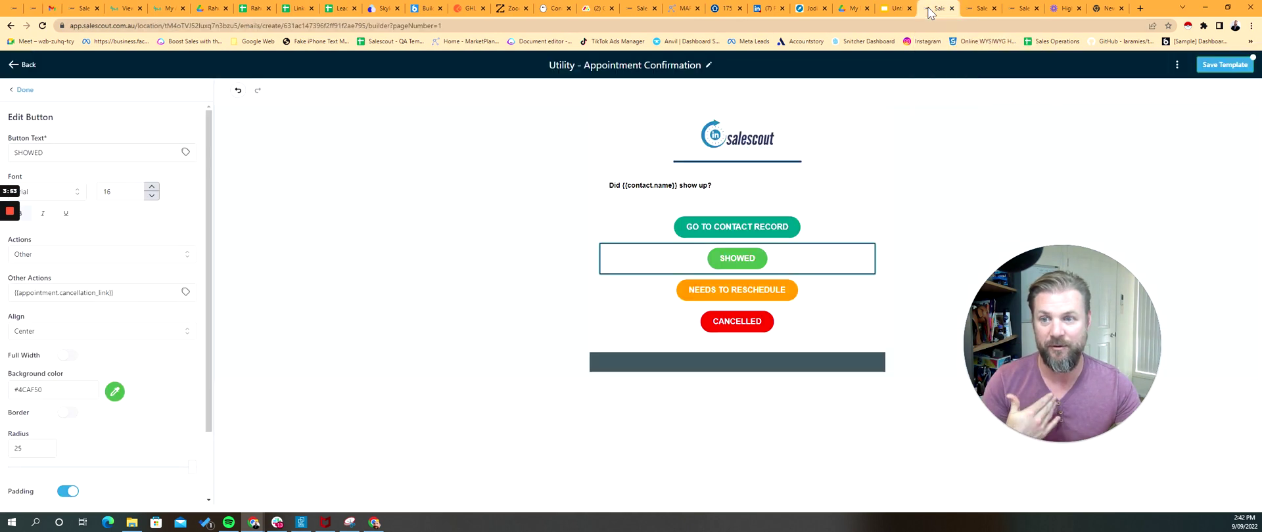
{"action": "left_click", "coordinate": [974, 8]}
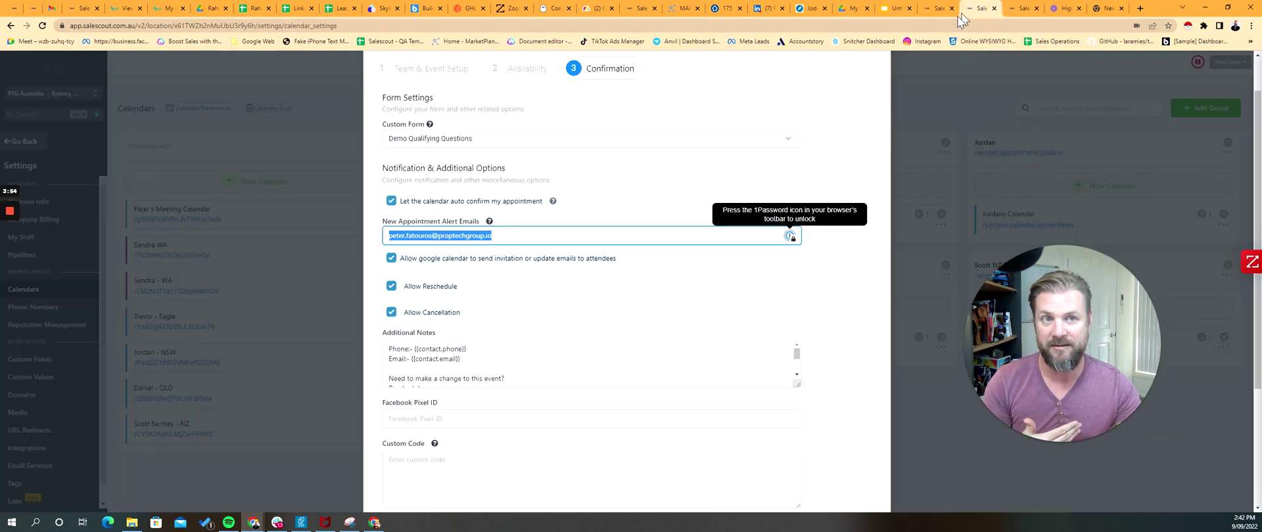
{"action": "left_click", "coordinate": [1021, 8]}
{"action": "left_click", "coordinate": [978, 8]}
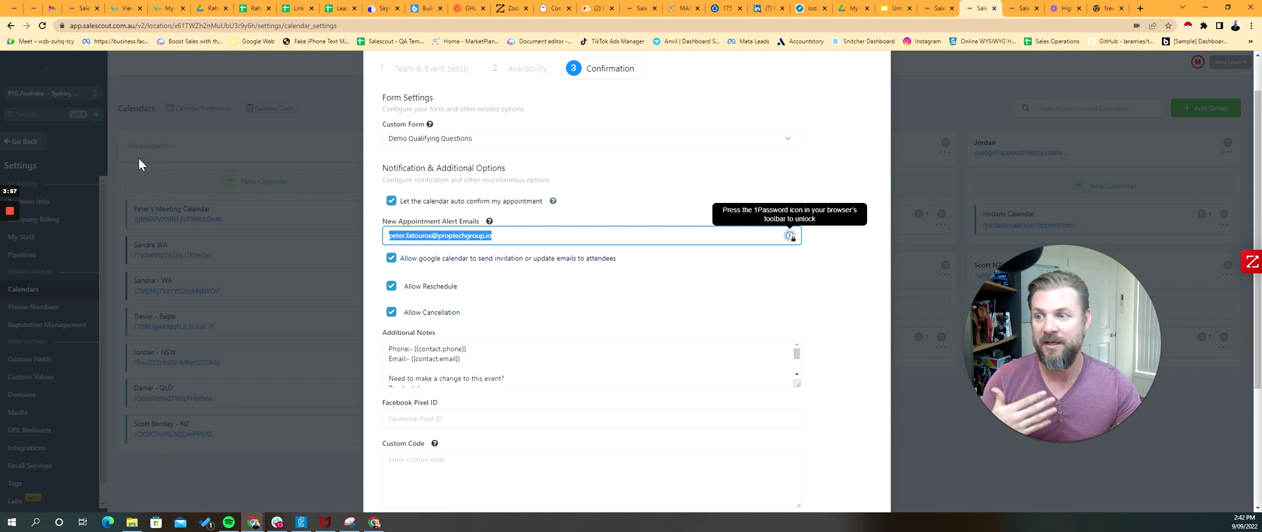
{"action": "left_click", "coordinate": [187, 144]}
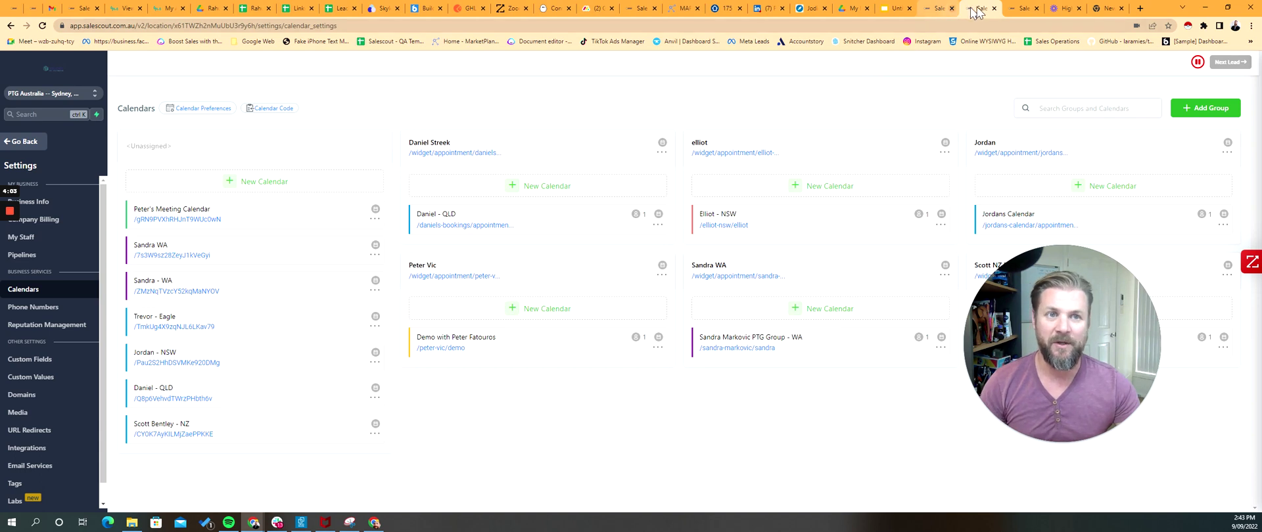
- View the Appointment Confirmation + Reminder + SDR Survey workflow, and return to the calendar settings
{"action": "left_click", "coordinate": [936, 15]}
{"action": "left_click", "coordinate": [1015, 14]}
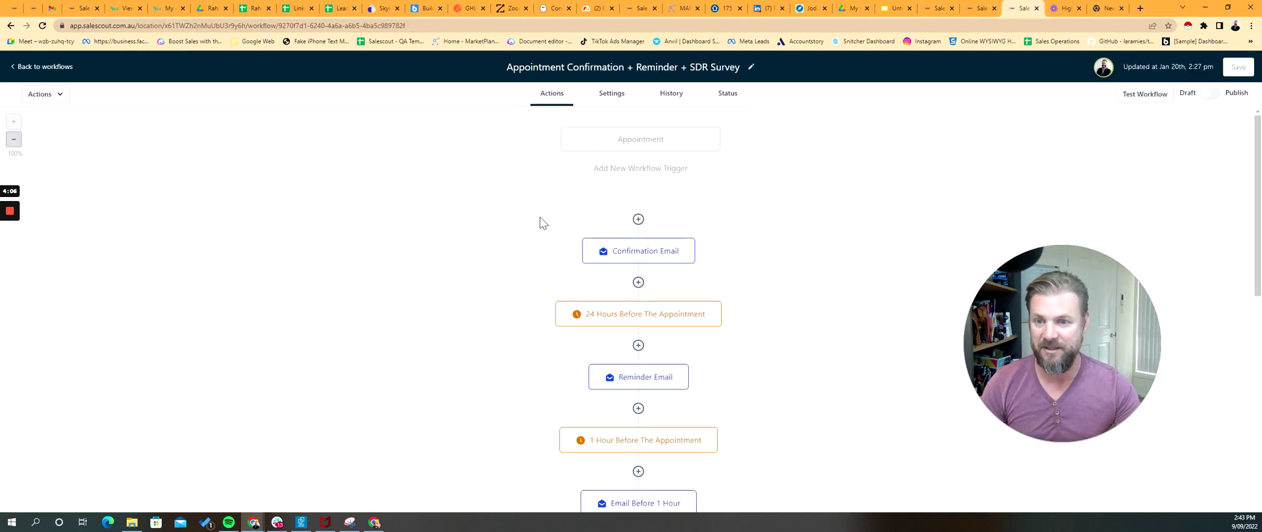
{"action": "left_click", "coordinate": [979, 8]}
- Edit the first unassigned calendar and bring up its Confirmation options
{"action": "left_click", "coordinate": [374, 220]}
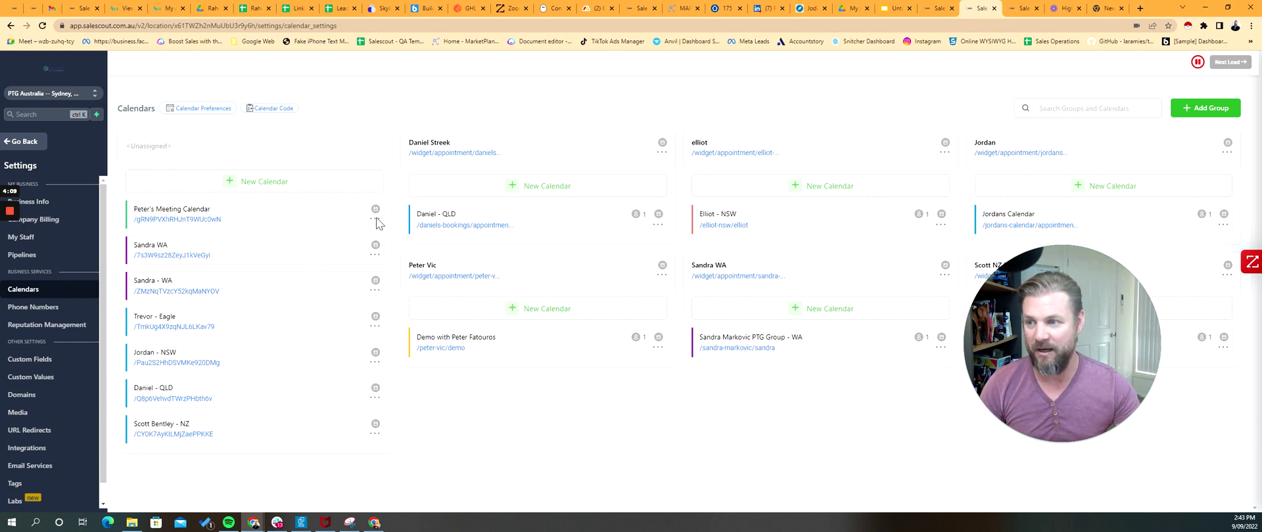
{"action": "left_click", "coordinate": [387, 236]}
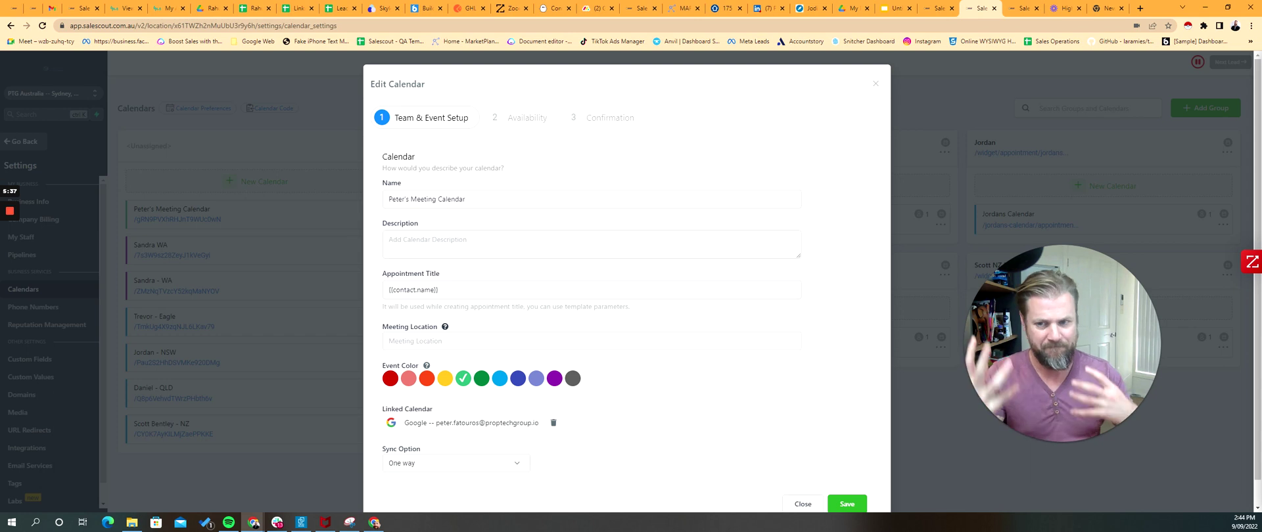
{"action": "left_click", "coordinate": [585, 123]}
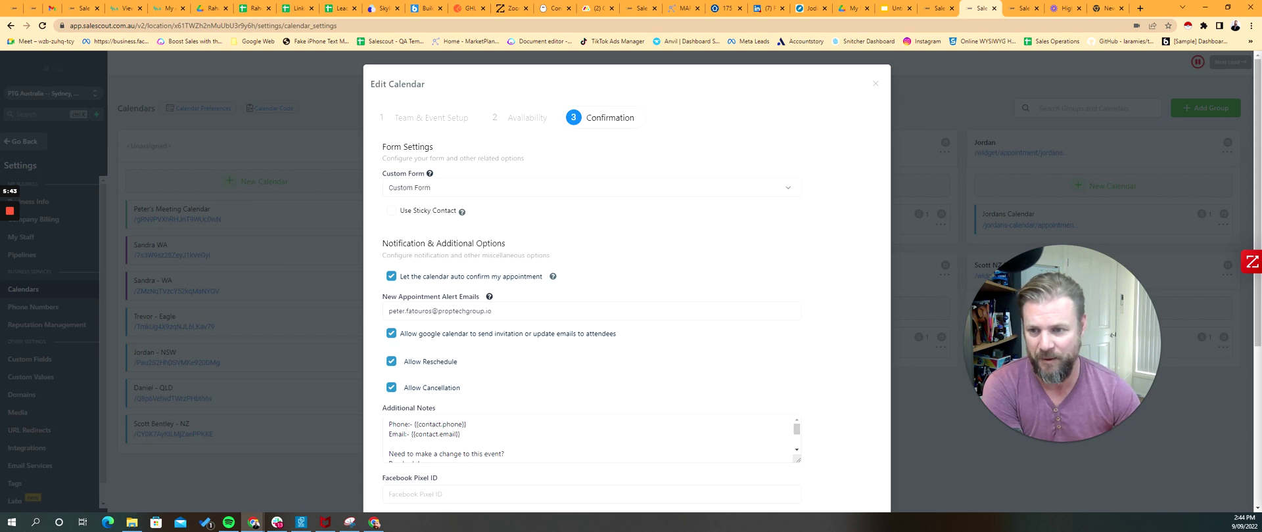
- Highlight the New Appointment Alert Emails address and compare it with the New Appointment Request email in Gmail
{"action": "scroll", "coordinate": [589, 278], "scroll_direction": "down", "scroll_amount": 2}
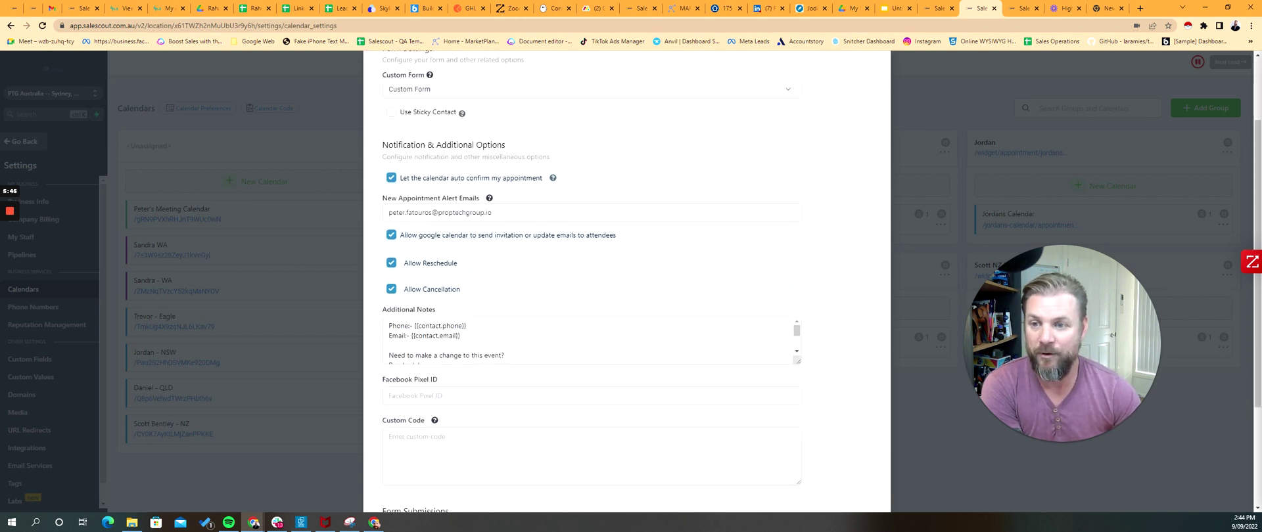
{"action": "triple_click", "coordinate": [500, 213]}
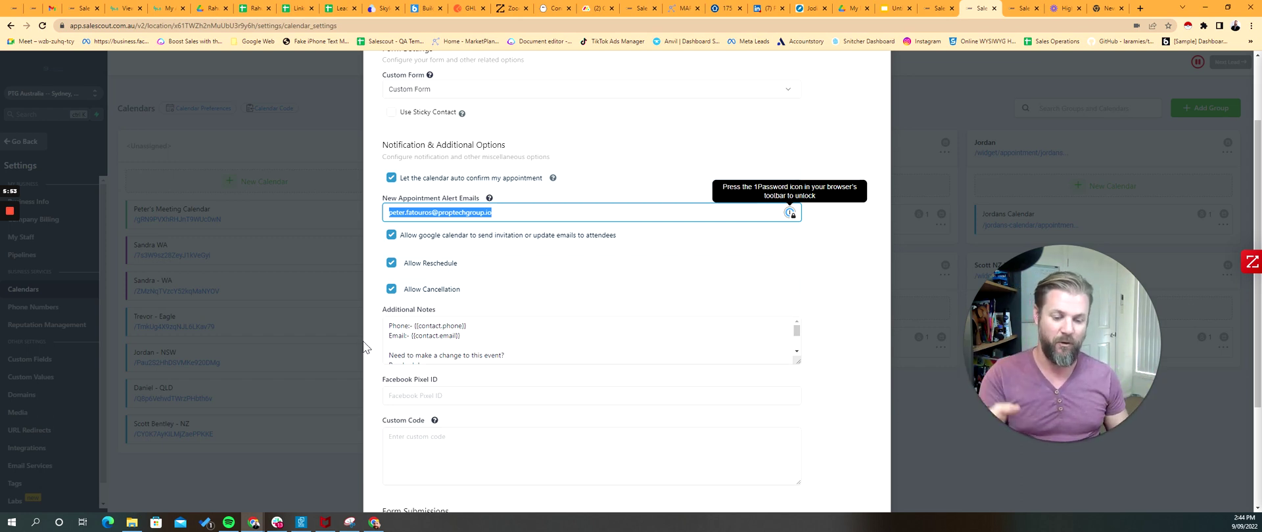
{"action": "left_click", "coordinate": [58, 10]}
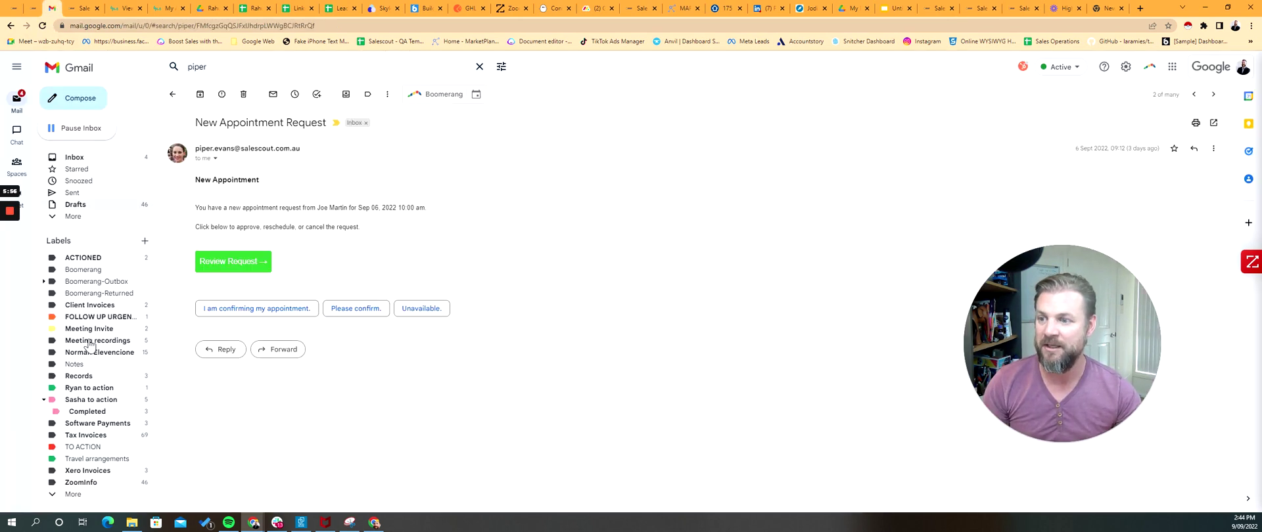
{"action": "left_click", "coordinate": [979, 11]}
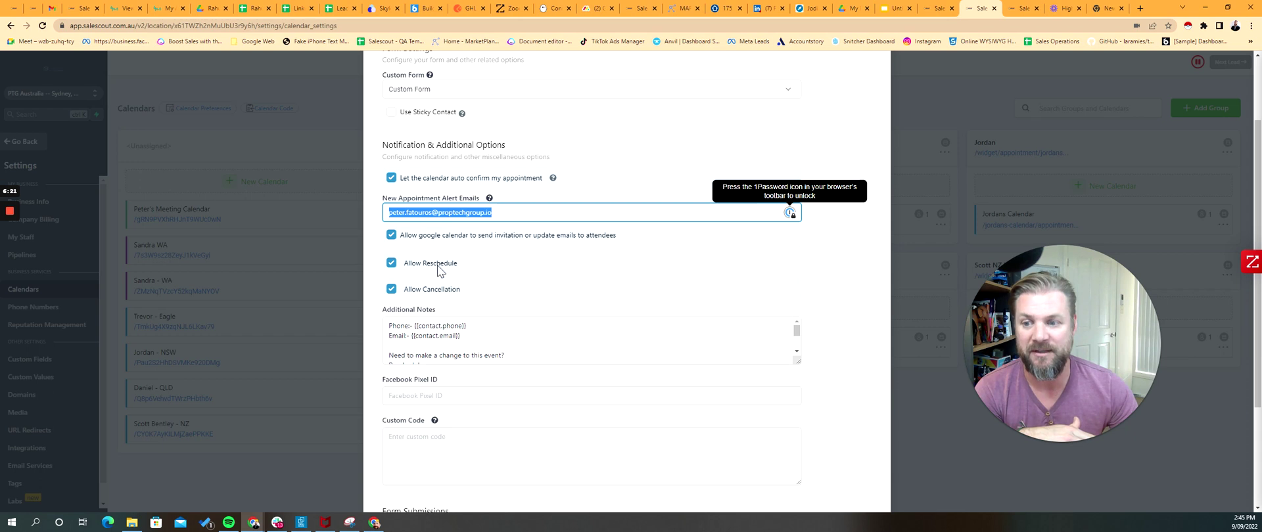
- Examine the calendar's Additional Notes with the reschedule and cancellation links, the Facebook Pixel ID field and the form submission settings
{"action": "scroll", "coordinate": [588, 341], "scroll_direction": "down", "scroll_amount": 2}
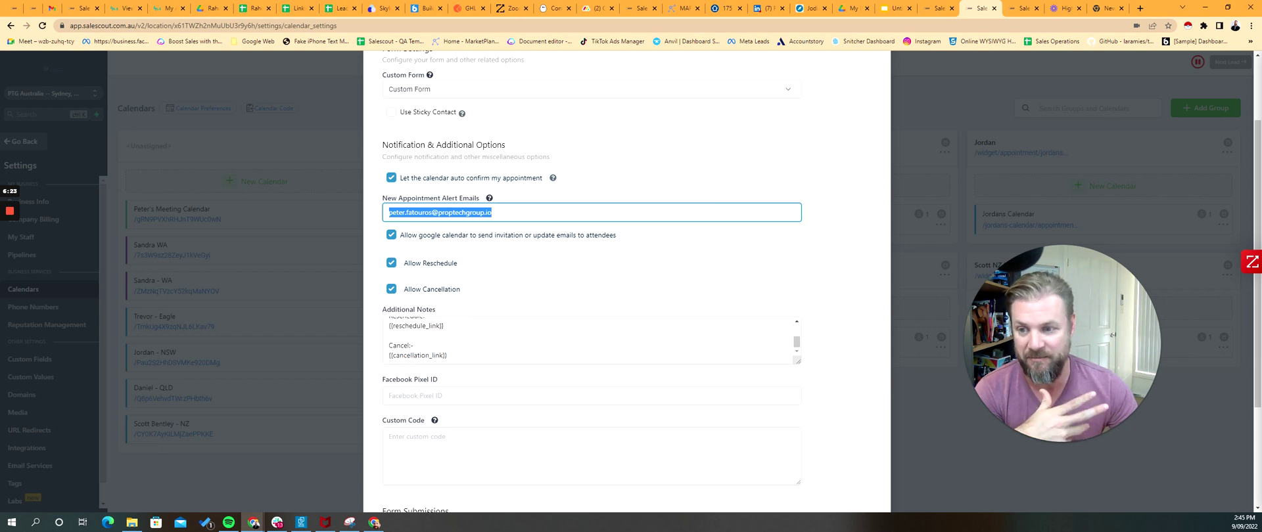
{"action": "scroll", "coordinate": [588, 341], "scroll_direction": "up", "scroll_amount": 3}
{"action": "scroll", "coordinate": [455, 294], "scroll_direction": "down", "scroll_amount": 2}
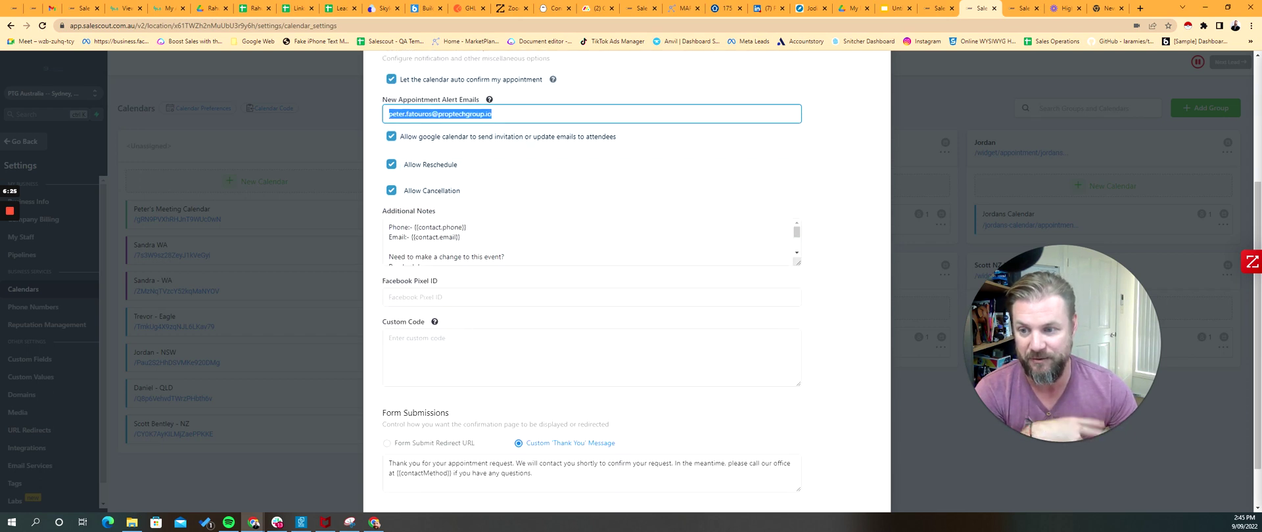
{"action": "scroll", "coordinate": [588, 241], "scroll_direction": "down", "scroll_amount": 2}
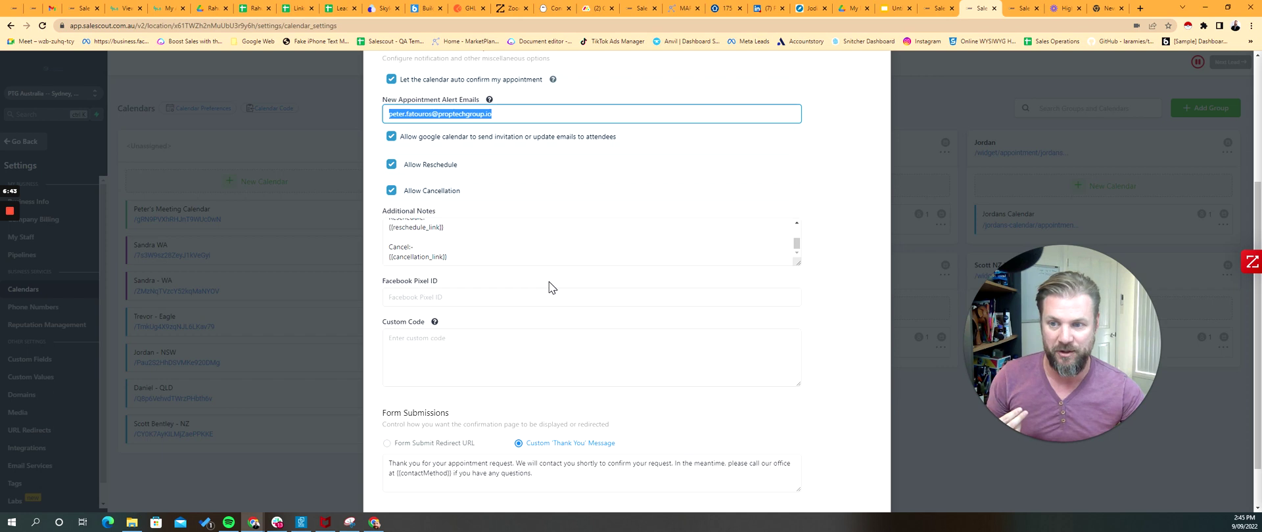
{"action": "left_click", "coordinate": [493, 298]}
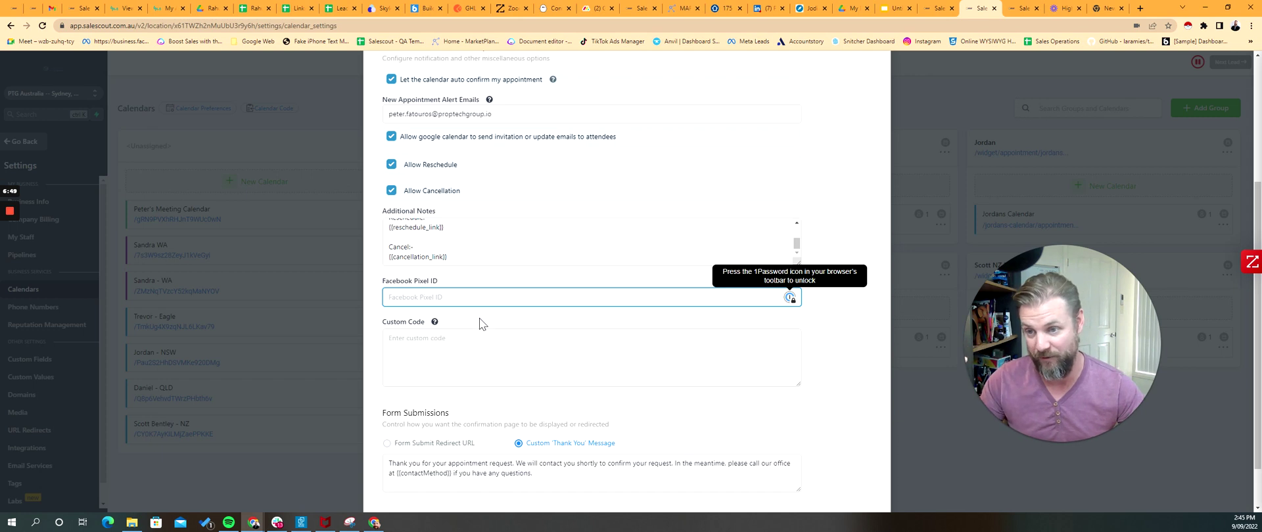
{"action": "scroll", "coordinate": [532, 309], "scroll_direction": "up", "scroll_amount": 2}
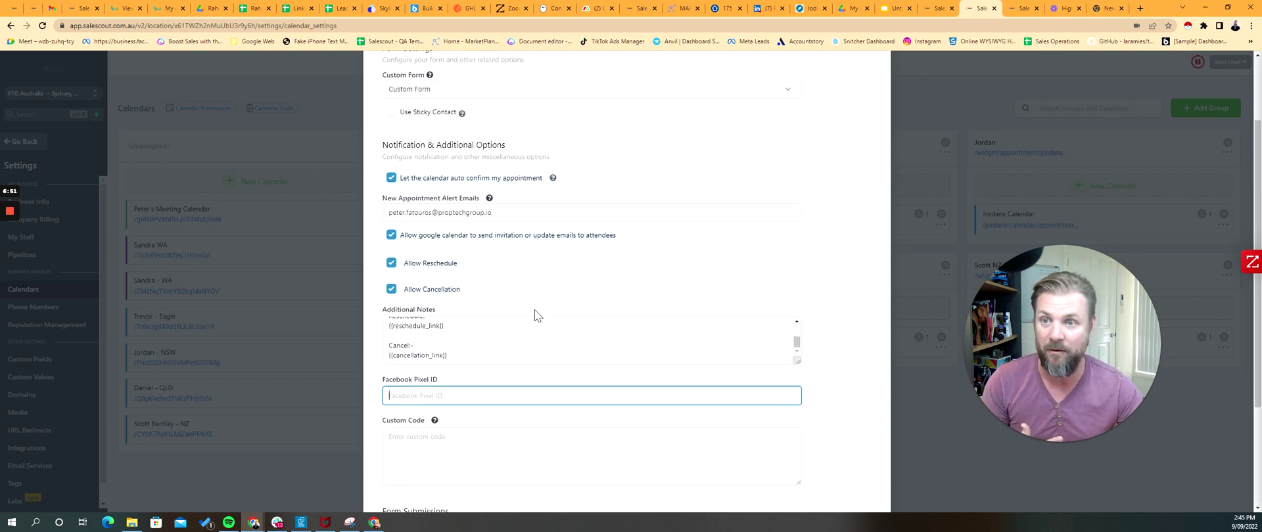
- Review the calendar's confirmation and form submission settings, and view the available Custom Form options without choosing one
{"action": "scroll", "coordinate": [529, 299], "scroll_direction": "up", "scroll_amount": 2}
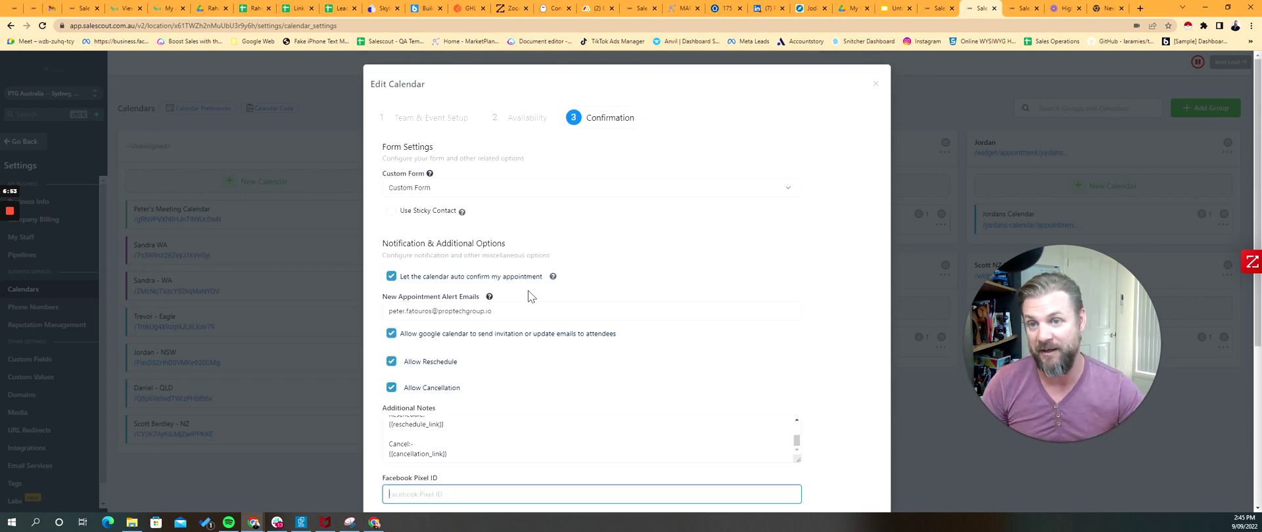
{"action": "scroll", "coordinate": [533, 299], "scroll_direction": "down", "scroll_amount": 5}
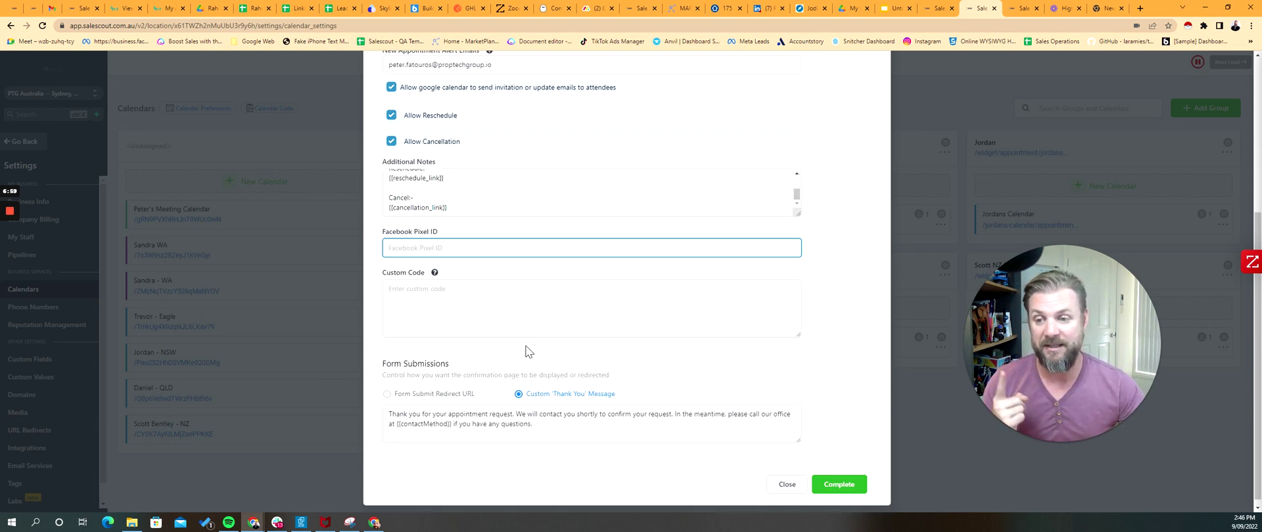
{"action": "scroll", "coordinate": [521, 340], "scroll_direction": "up", "scroll_amount": 4}
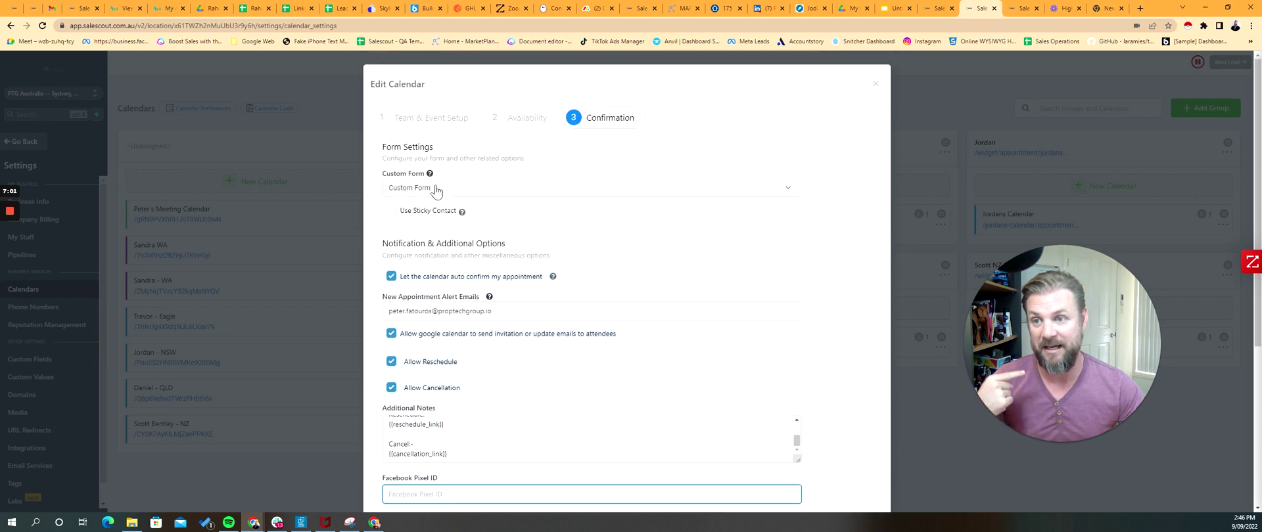
{"action": "left_click", "coordinate": [418, 189]}
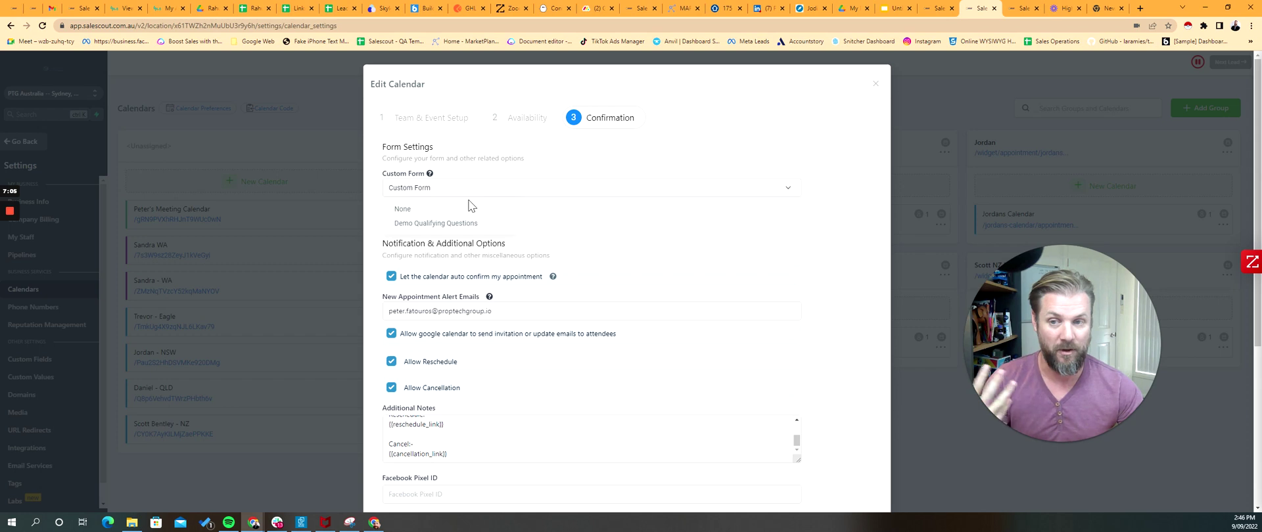
{"action": "left_click", "coordinate": [577, 248]}
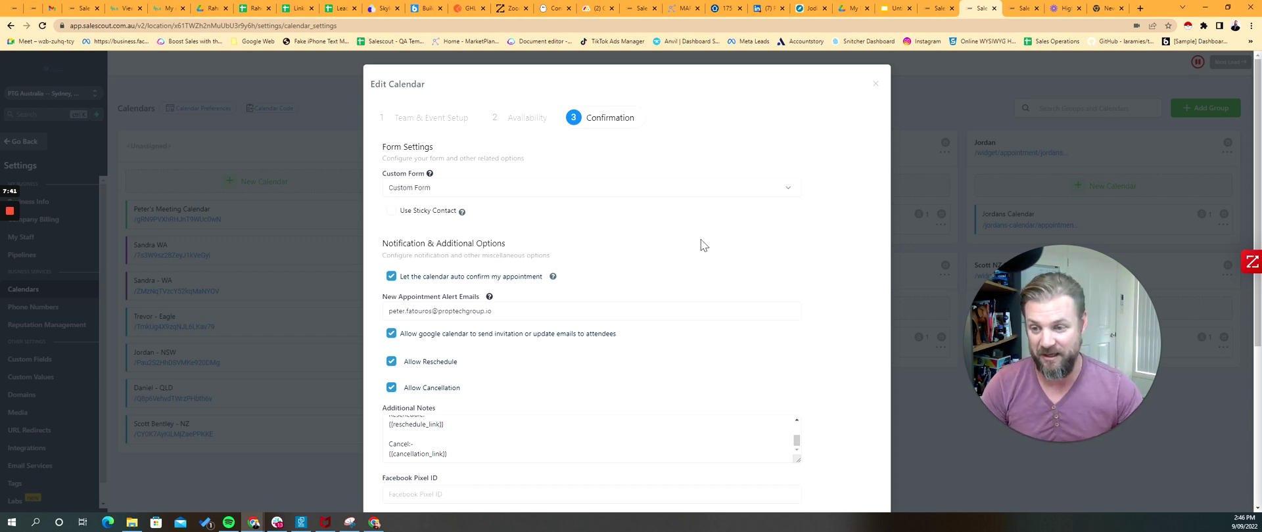
- Highlight the reschedule link in the calendar's Additional Notes and review the remaining confirmation settings
{"action": "scroll", "coordinate": [661, 309], "scroll_direction": "down", "scroll_amount": 1}
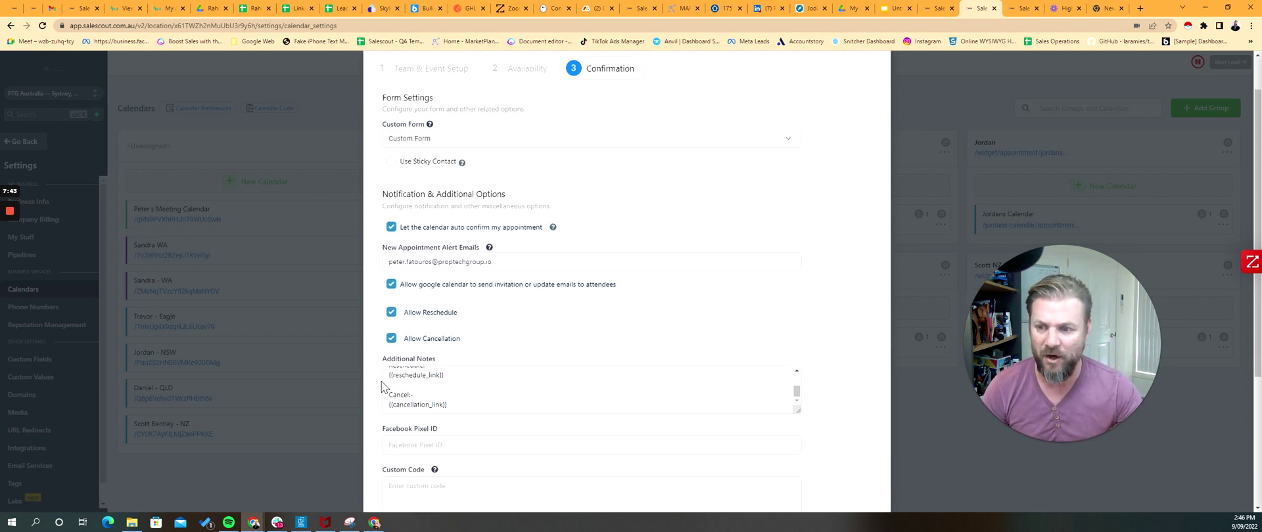
{"action": "left_click_drag", "start_coordinate": [448, 405], "coordinate": [389, 368]}
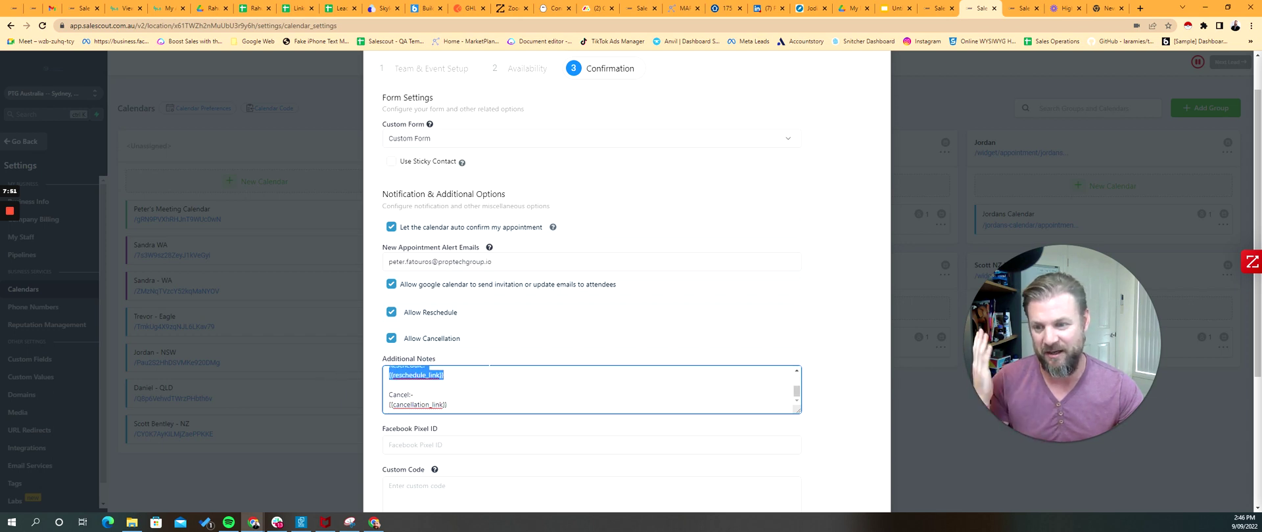
{"action": "scroll", "coordinate": [573, 364], "scroll_direction": "down", "scroll_amount": 2}
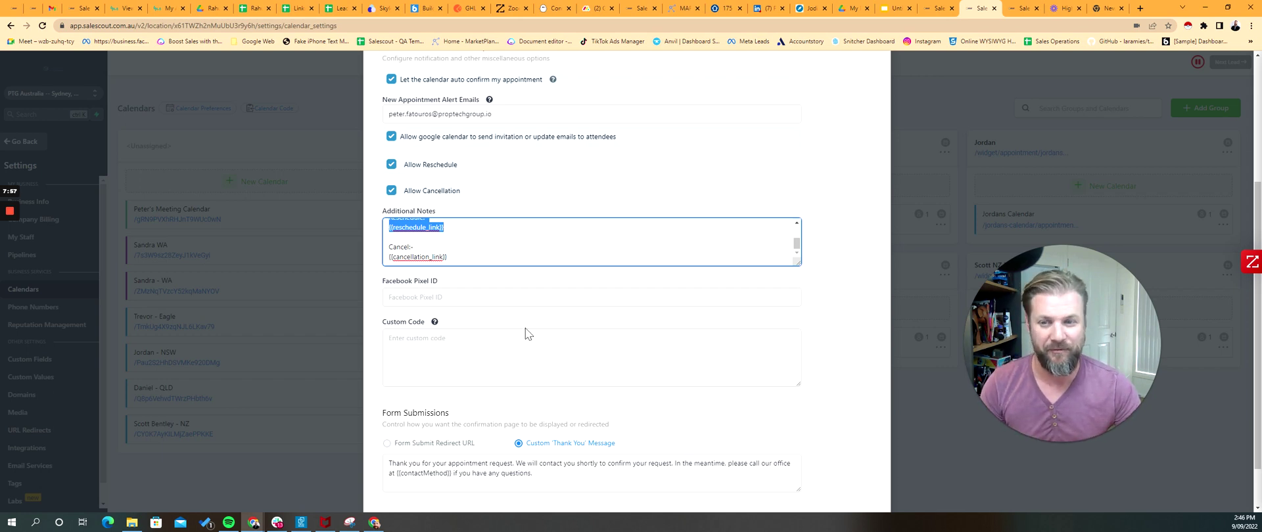
{"action": "scroll", "coordinate": [557, 312], "scroll_direction": "up", "scroll_amount": 3}
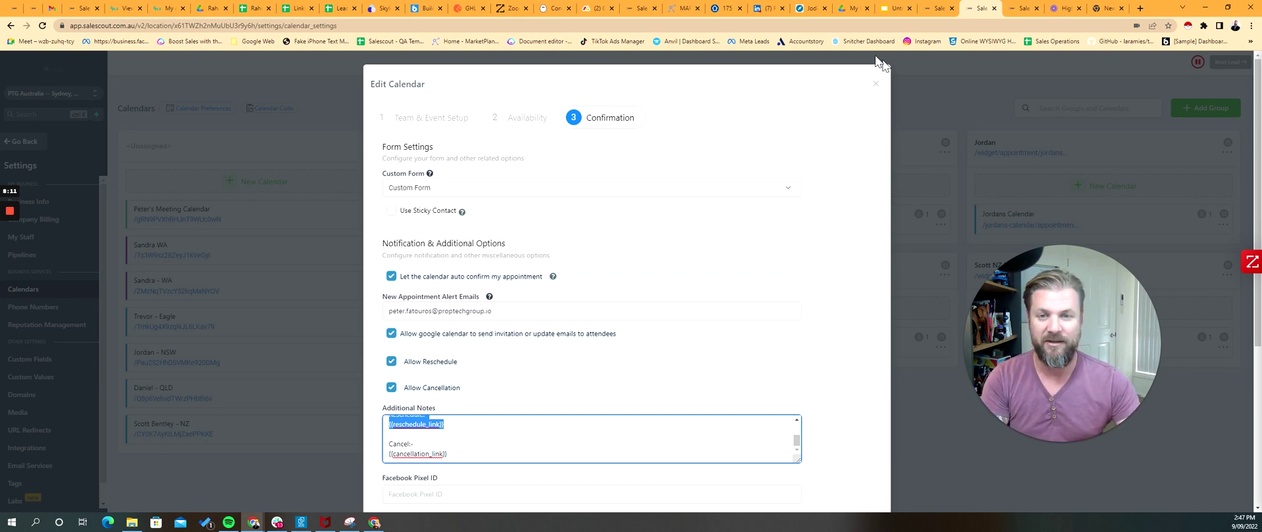
- Preview the Utility - Appointment Confirmation email template in the mobile phone layout
{"action": "left_click", "coordinate": [928, 10]}
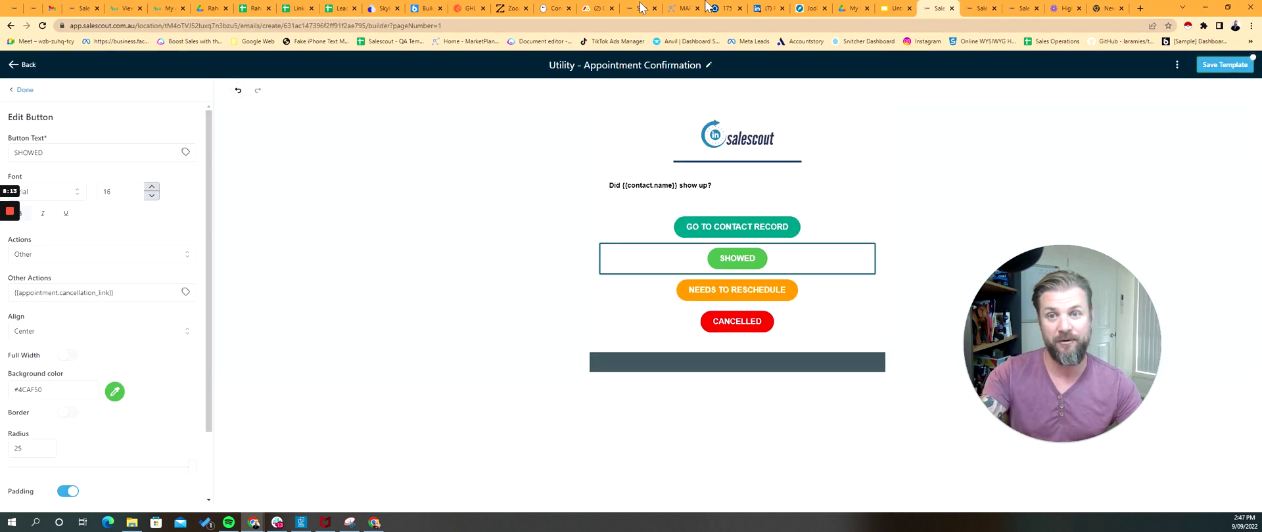
{"action": "left_click", "coordinate": [1178, 68]}
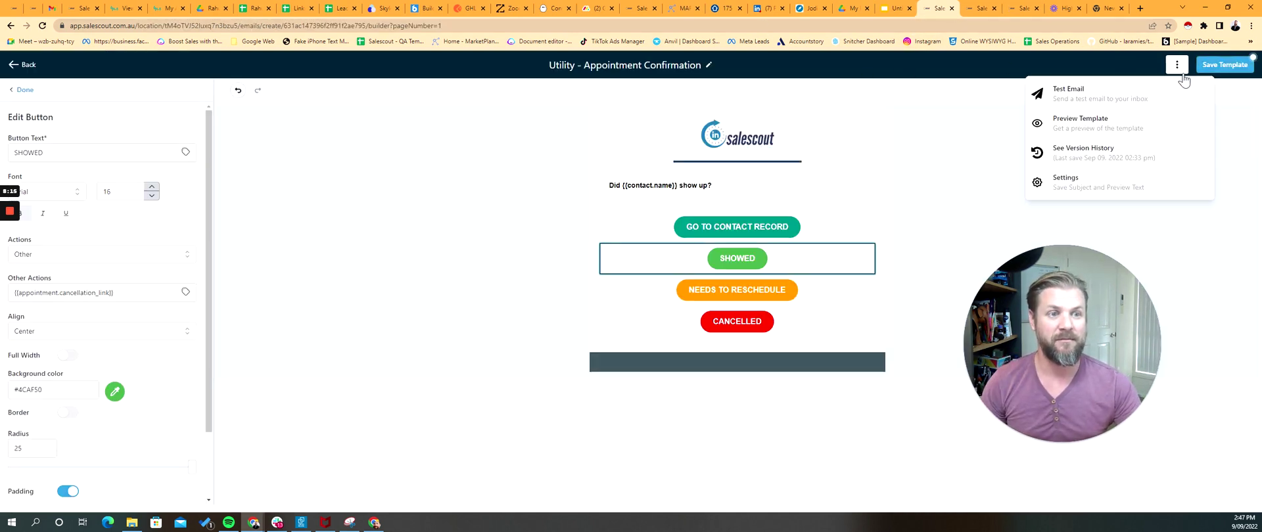
{"action": "left_click", "coordinate": [1151, 127]}
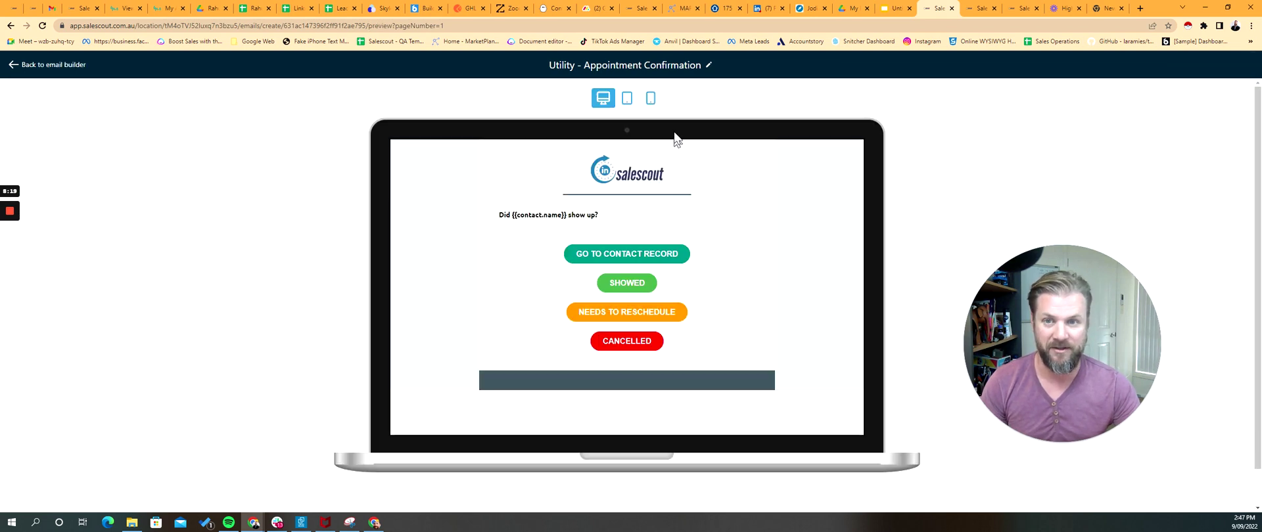
{"action": "left_click", "coordinate": [650, 100]}
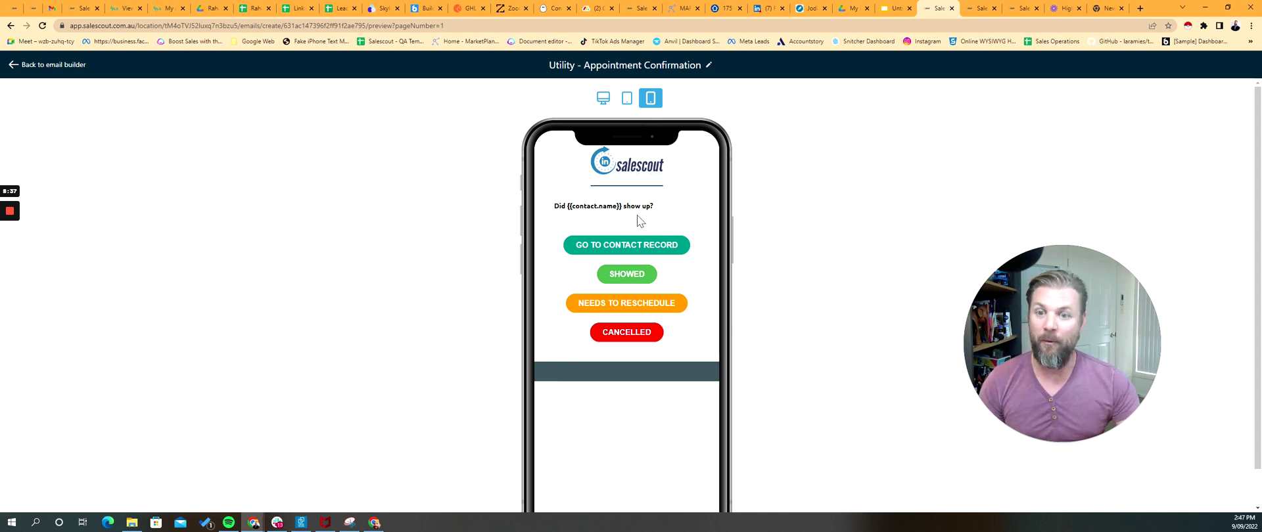
- Open the GO TO CONTACT RECORD link in a new tab, highlight its URL, and return to the email preview
{"action": "right_click", "coordinate": [635, 249]}
{"action": "left_click", "coordinate": [677, 252]}
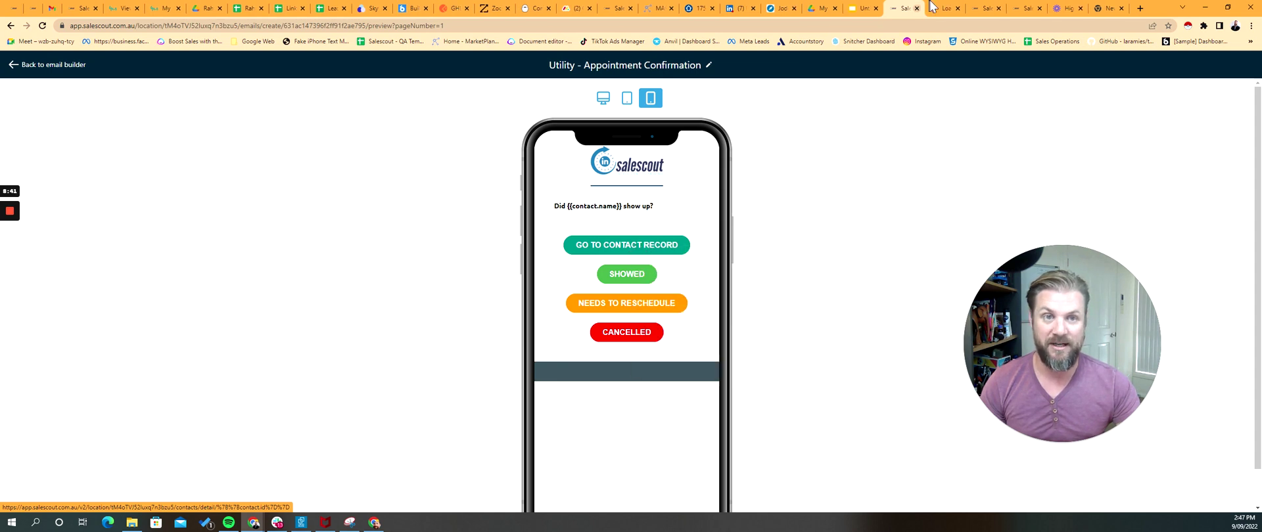
{"action": "key", "text": "ctrl+Tab"}
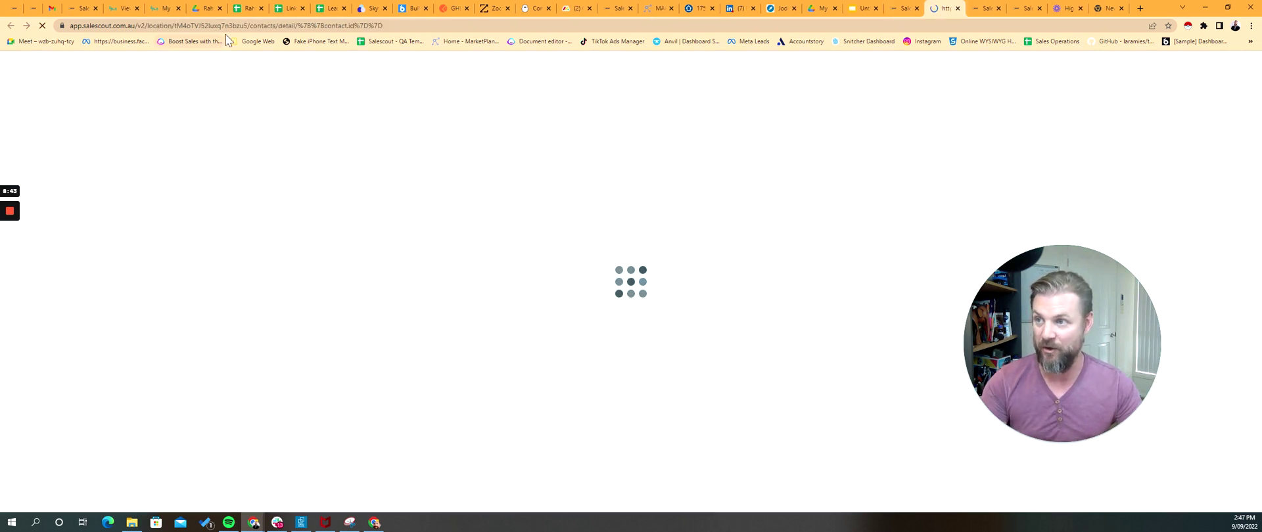
{"action": "left_click_drag", "start_coordinate": [205, 25], "coordinate": [393, 33]}
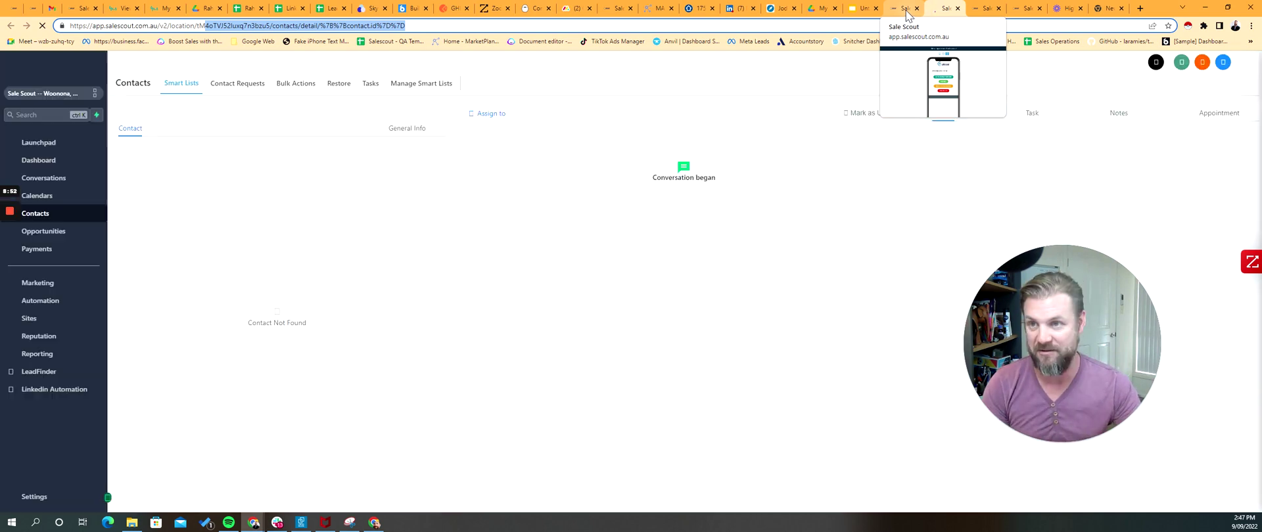
{"action": "left_click", "coordinate": [906, 10]}
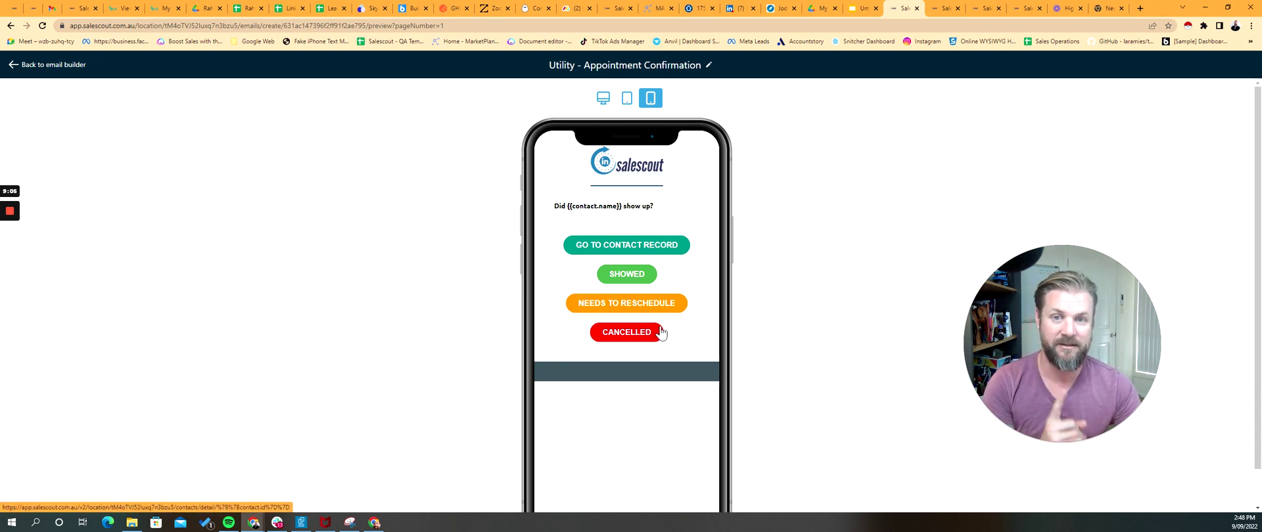
- Return to the email builder and set the NEEDS TO RESCHEDULE button's action to Other
{"action": "left_click", "coordinate": [64, 68]}
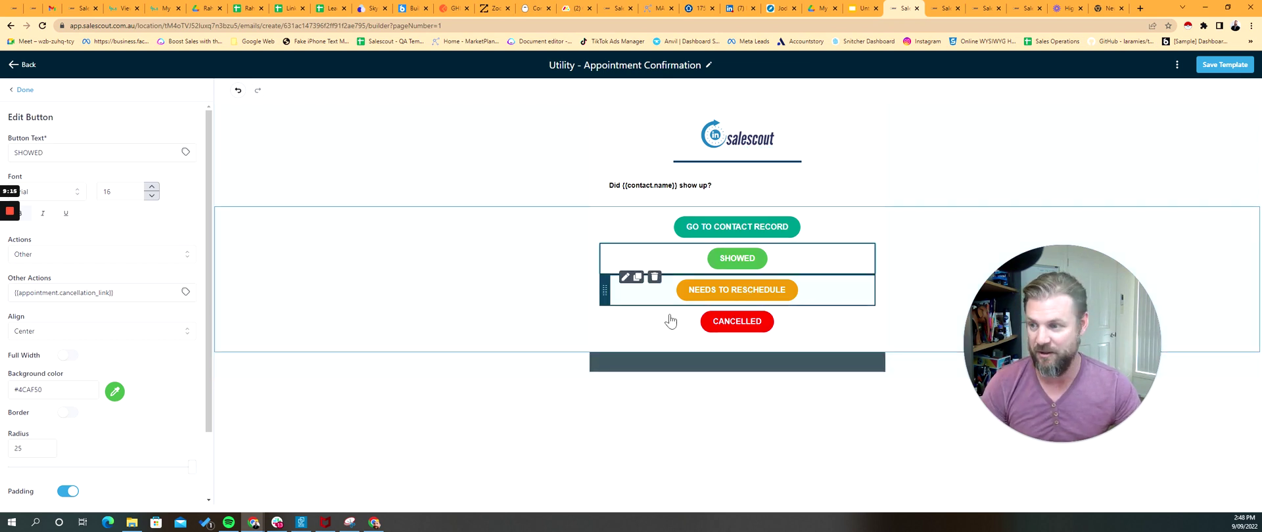
{"action": "left_click", "coordinate": [788, 290]}
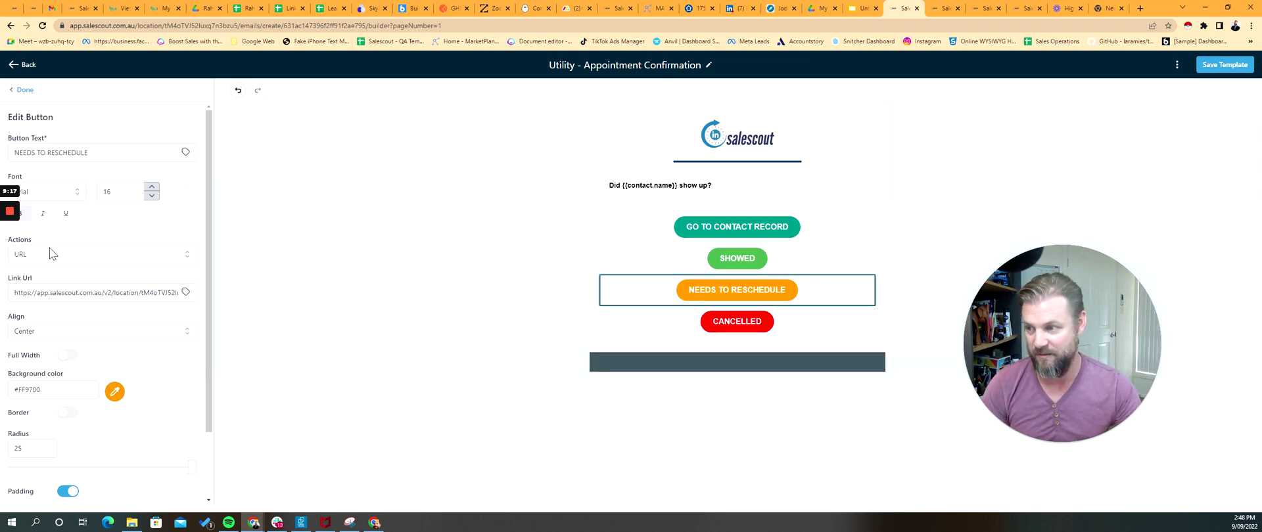
{"action": "left_click", "coordinate": [75, 253]}
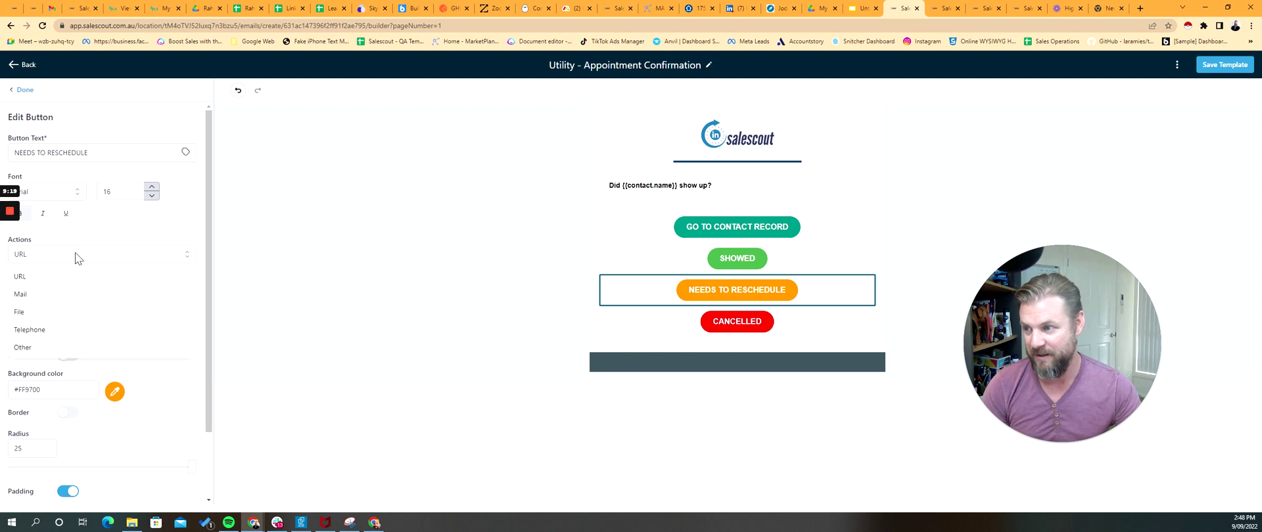
{"action": "left_click", "coordinate": [72, 347]}
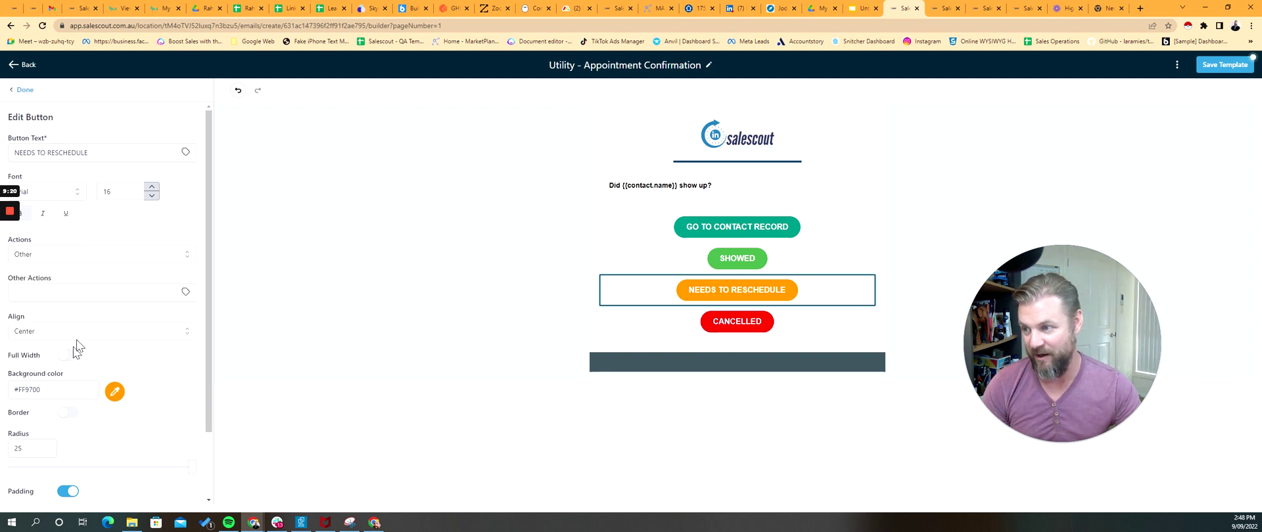
- Insert the appointment's Reschedule Link custom value as the NEEDS TO RESCHEDULE button's other action
{"action": "left_click", "coordinate": [185, 293]}
{"action": "left_click", "coordinate": [157, 372]}
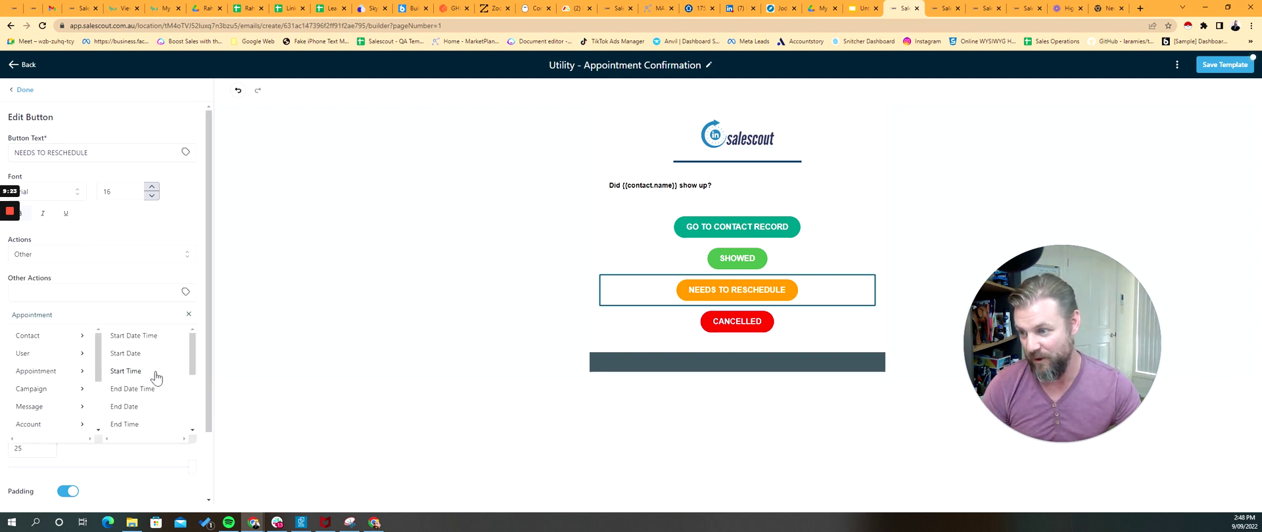
{"action": "left_click", "coordinate": [200, 360]}
{"action": "left_click", "coordinate": [185, 292]}
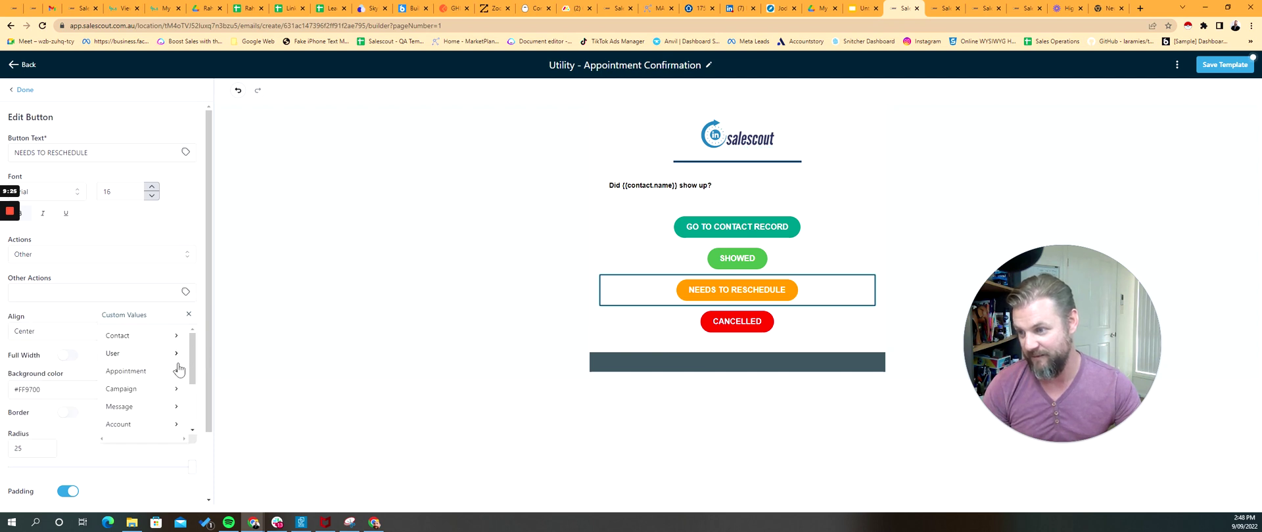
{"action": "scroll", "coordinate": [186, 375], "scroll_direction": "down", "scroll_amount": 3}
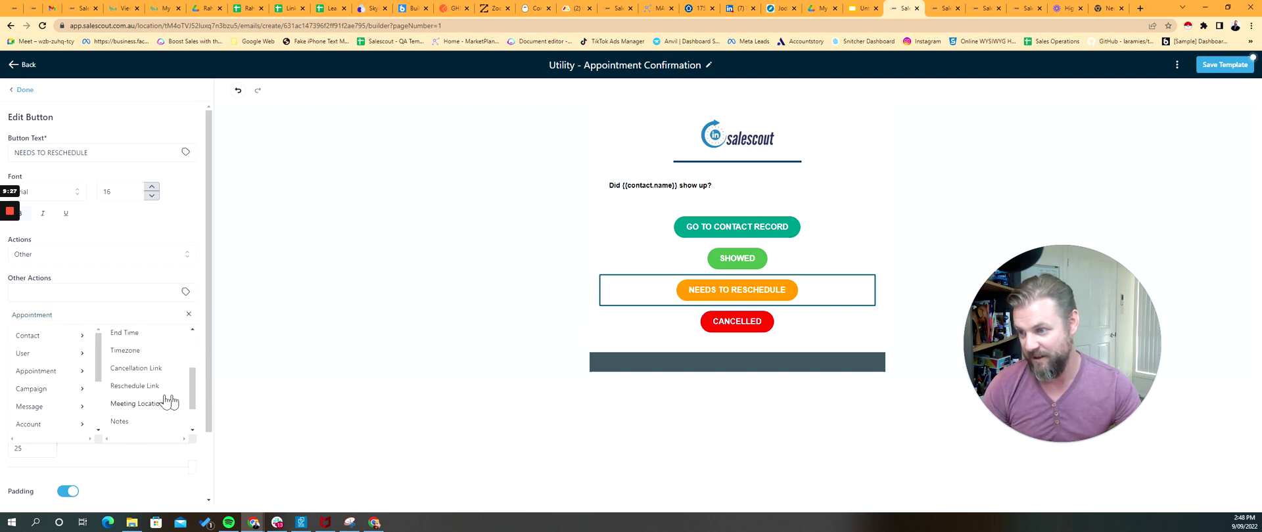
{"action": "left_click", "coordinate": [145, 387]}
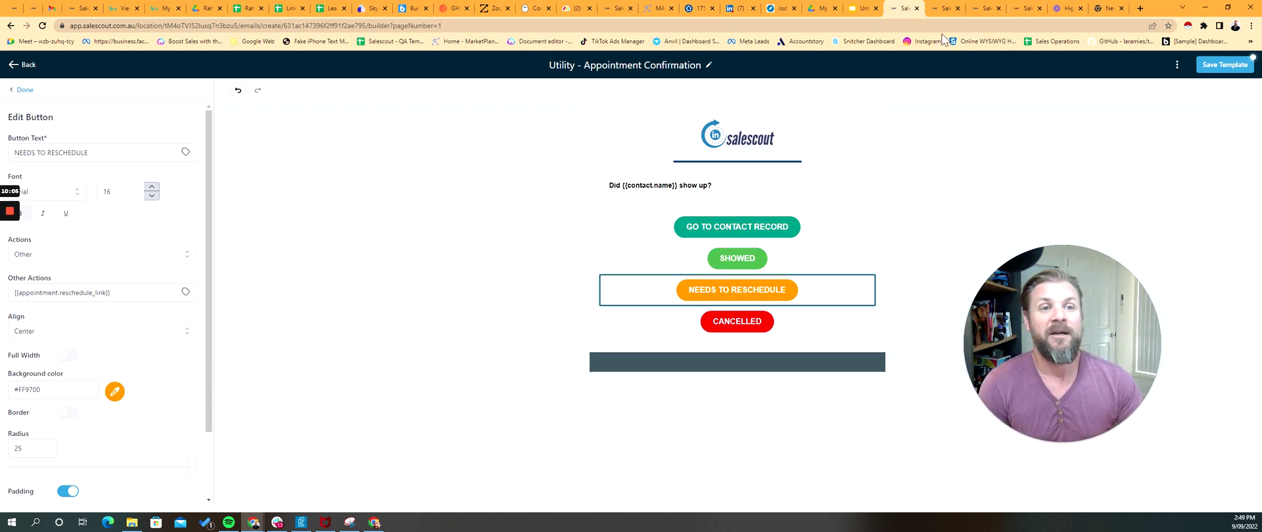
- Examine the Appointment Confirmation + Reminder + SDR Survey workflow, from the confirmation and reminder emails to the Link1, Link2 and Link3 branches
{"action": "mouse_move", "coordinate": [984, 11]}
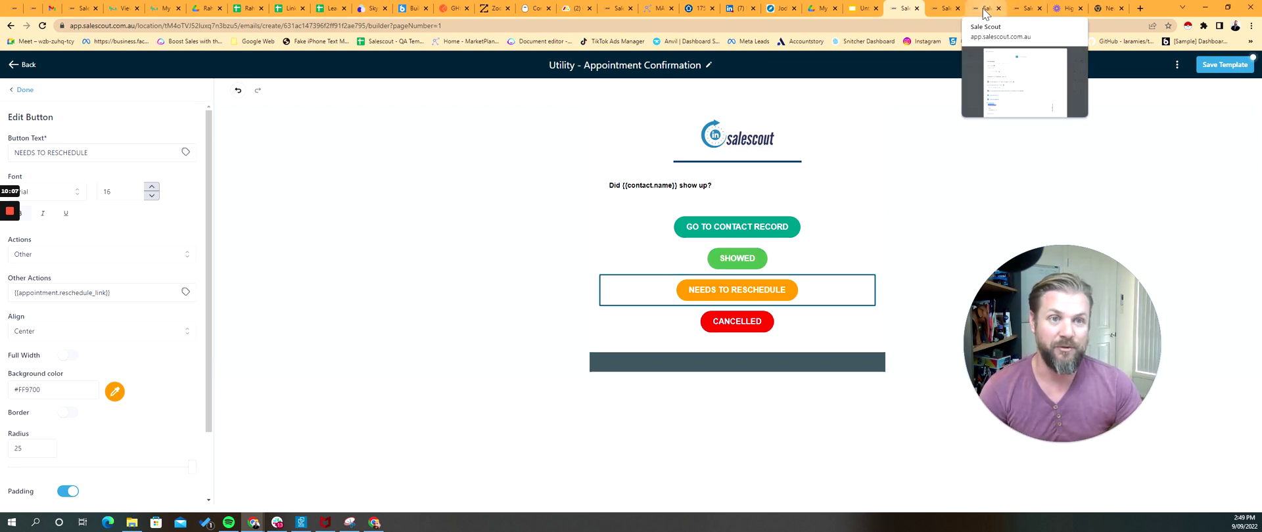
{"action": "left_click", "coordinate": [1024, 9]}
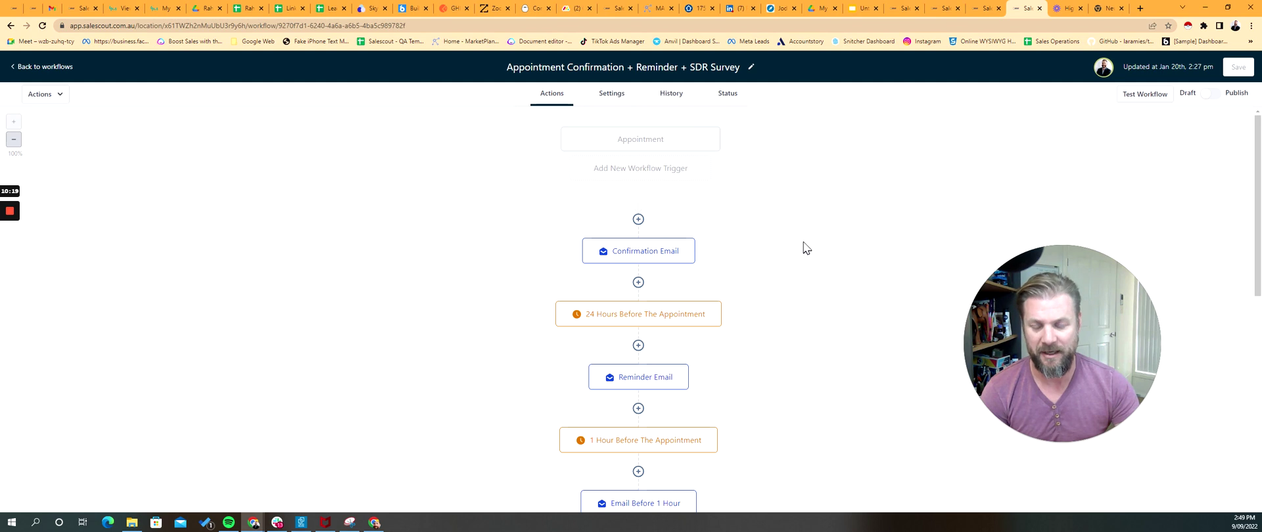
{"action": "scroll", "coordinate": [847, 250], "scroll_direction": "down", "scroll_amount": 2}
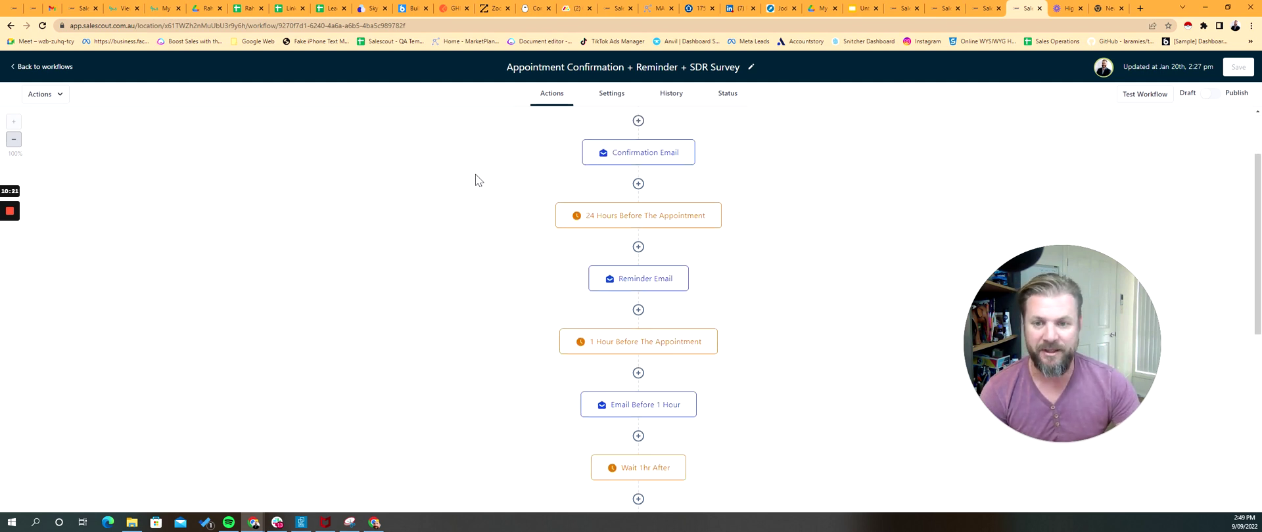
{"action": "scroll", "coordinate": [321, 269], "scroll_direction": "down", "scroll_amount": 3}
{"action": "scroll", "coordinate": [357, 322], "scroll_direction": "down", "scroll_amount": 7}
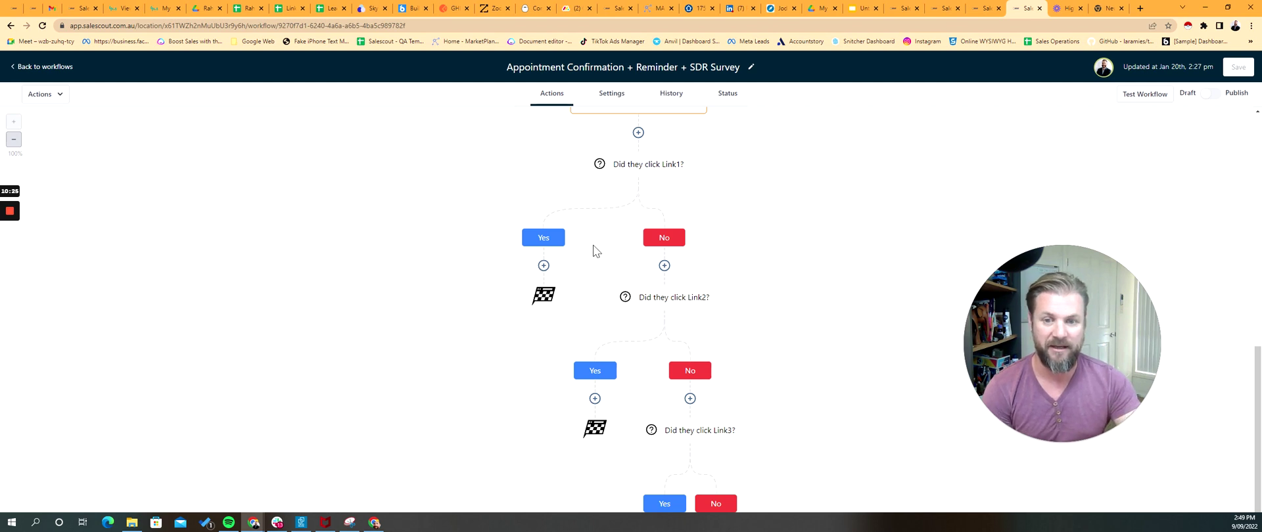
{"action": "scroll", "coordinate": [621, 272], "scroll_direction": "down", "scroll_amount": 2}
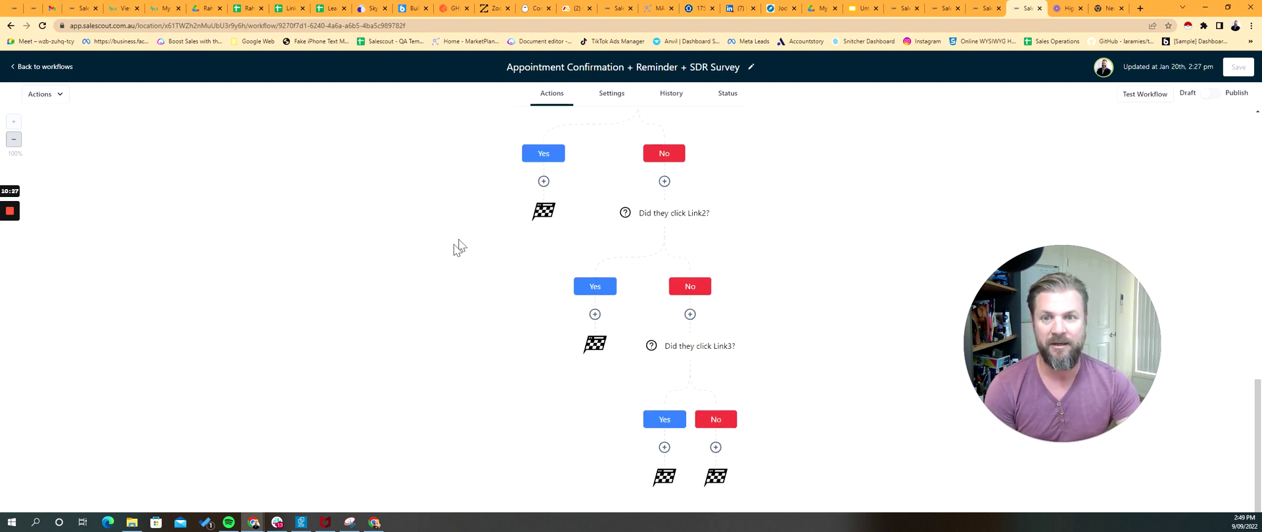
{"action": "scroll", "coordinate": [453, 245], "scroll_direction": "up", "scroll_amount": 2}
{"action": "scroll", "coordinate": [354, 327], "scroll_direction": "down", "scroll_amount": 1}
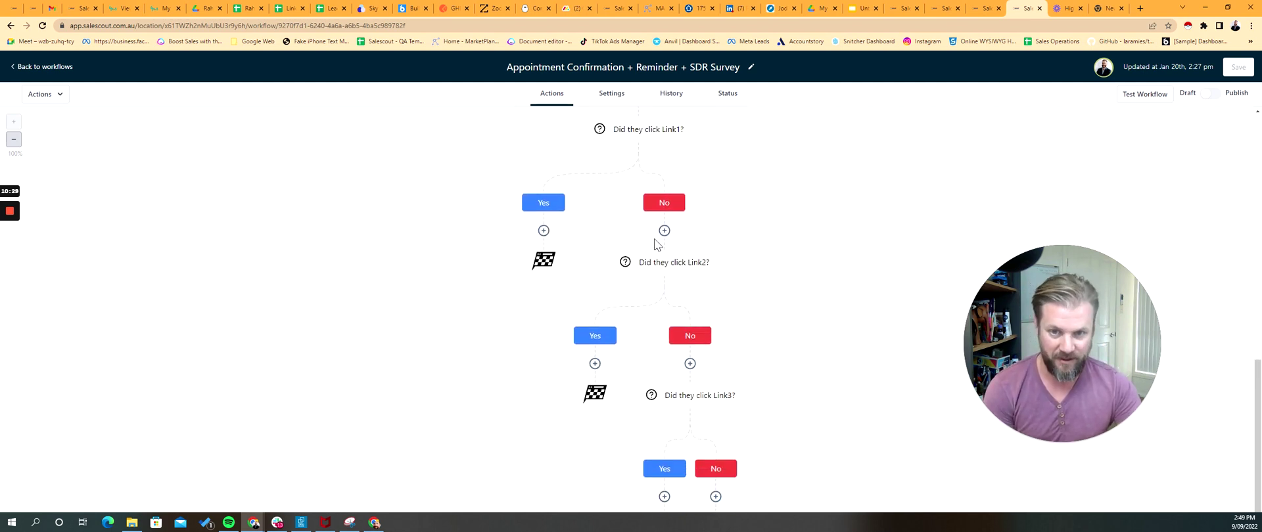
{"action": "scroll", "coordinate": [420, 230], "scroll_direction": "down", "scroll_amount": 1}
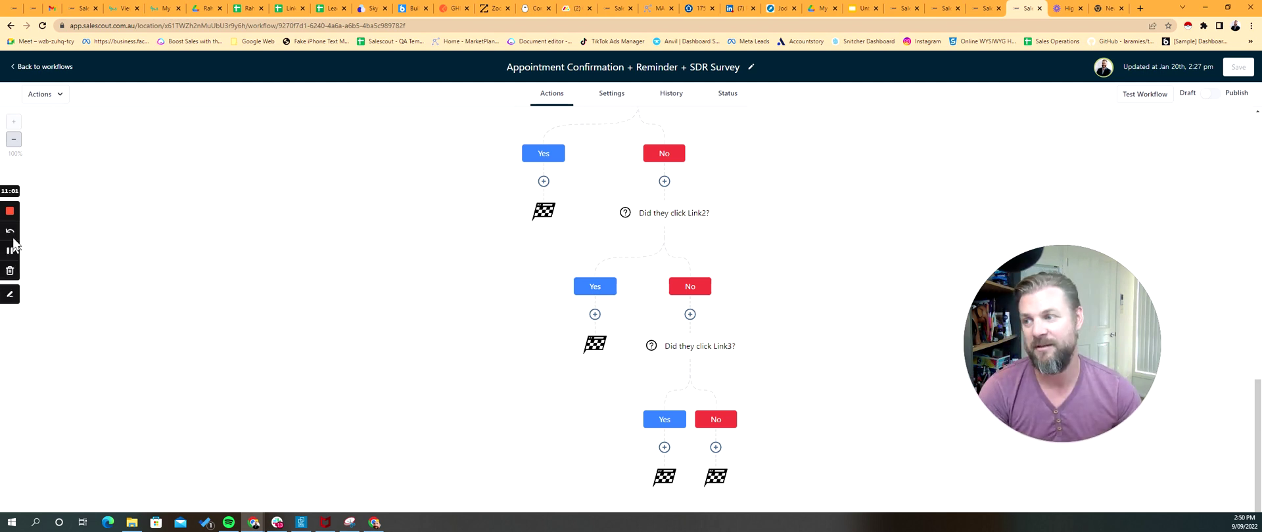
{"action": "mouse_move", "coordinate": [20, 222]}
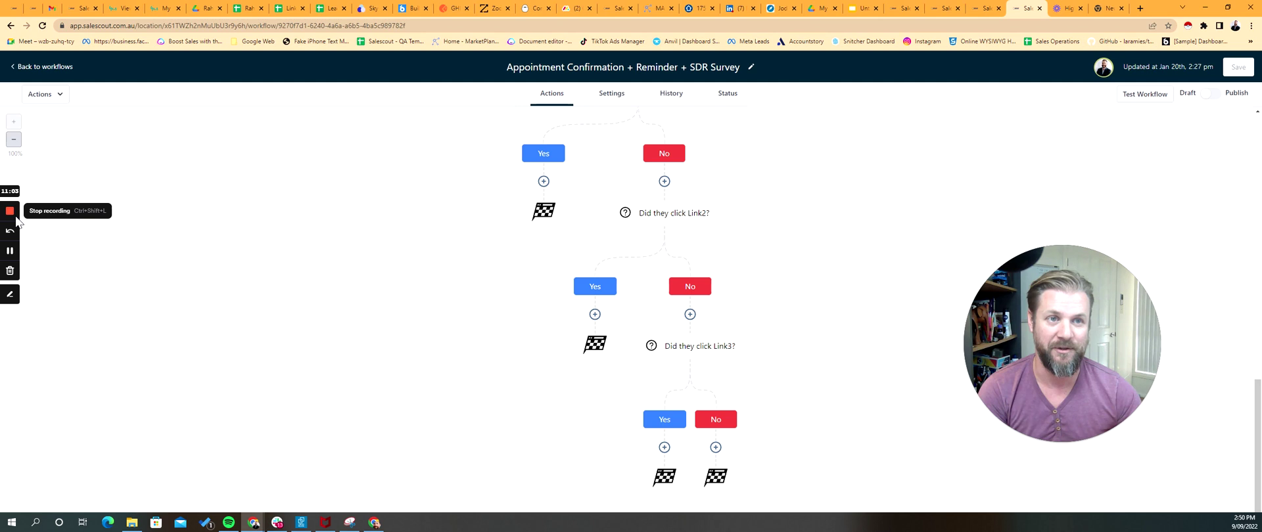